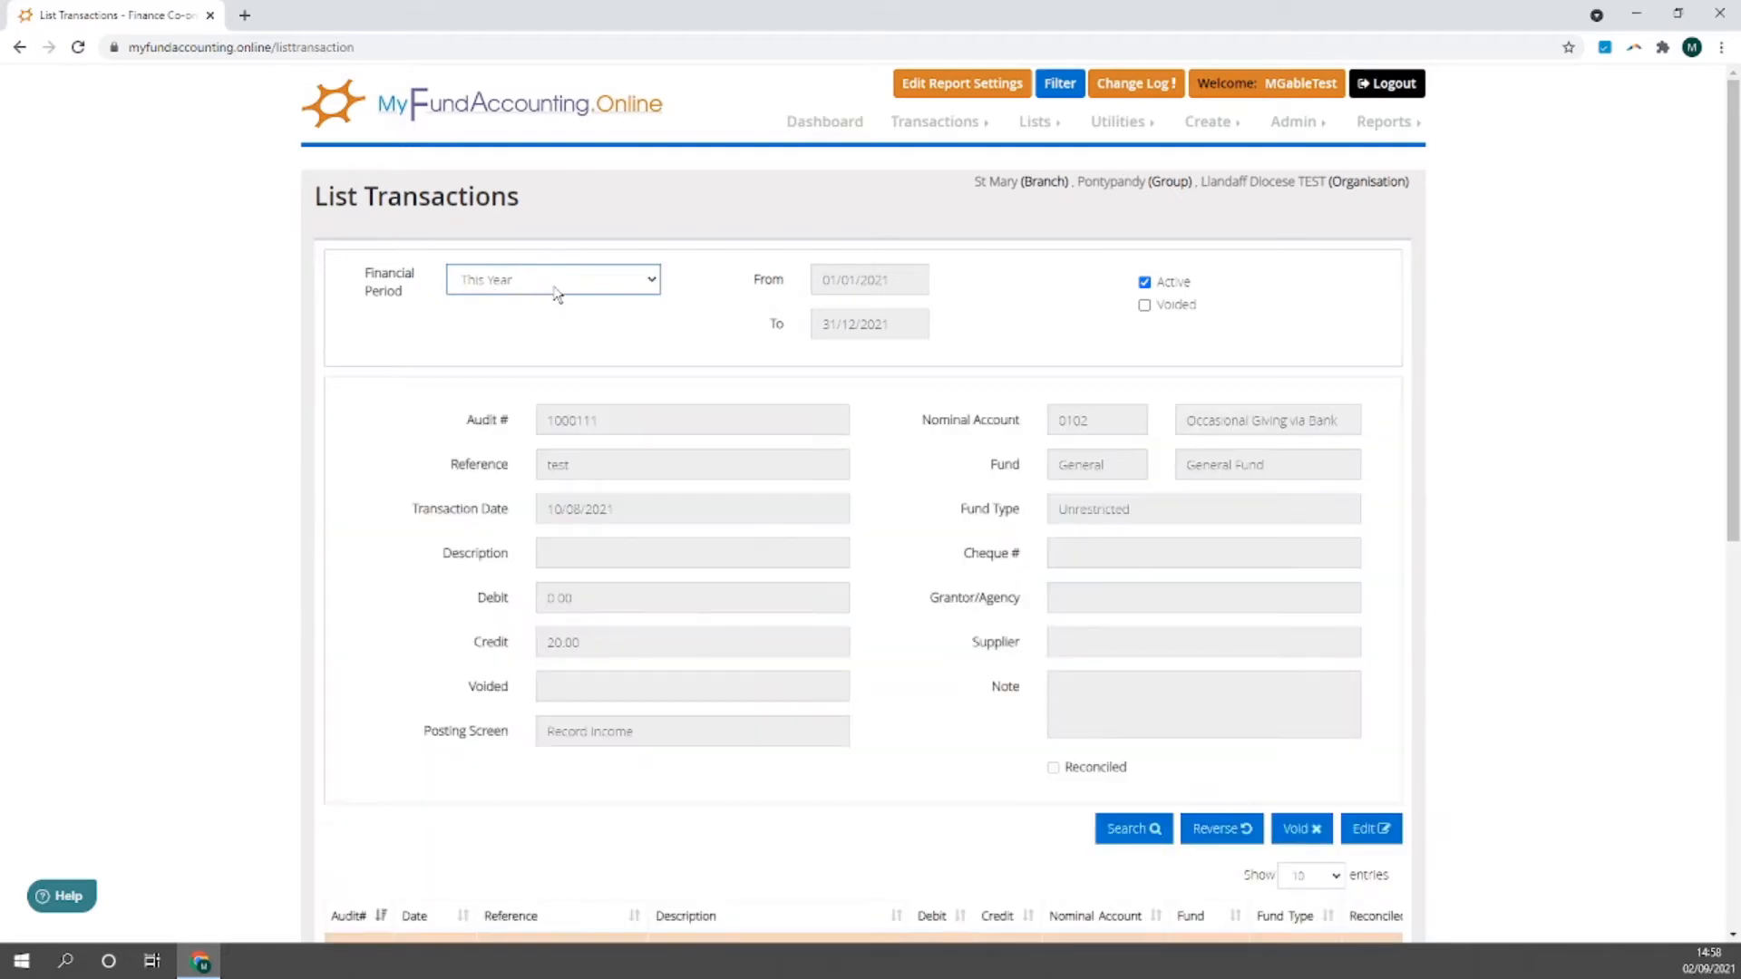
Step: List the transactions for the financial period This Year and view the details of the test transaction's 6501 account entry
click(557, 290)
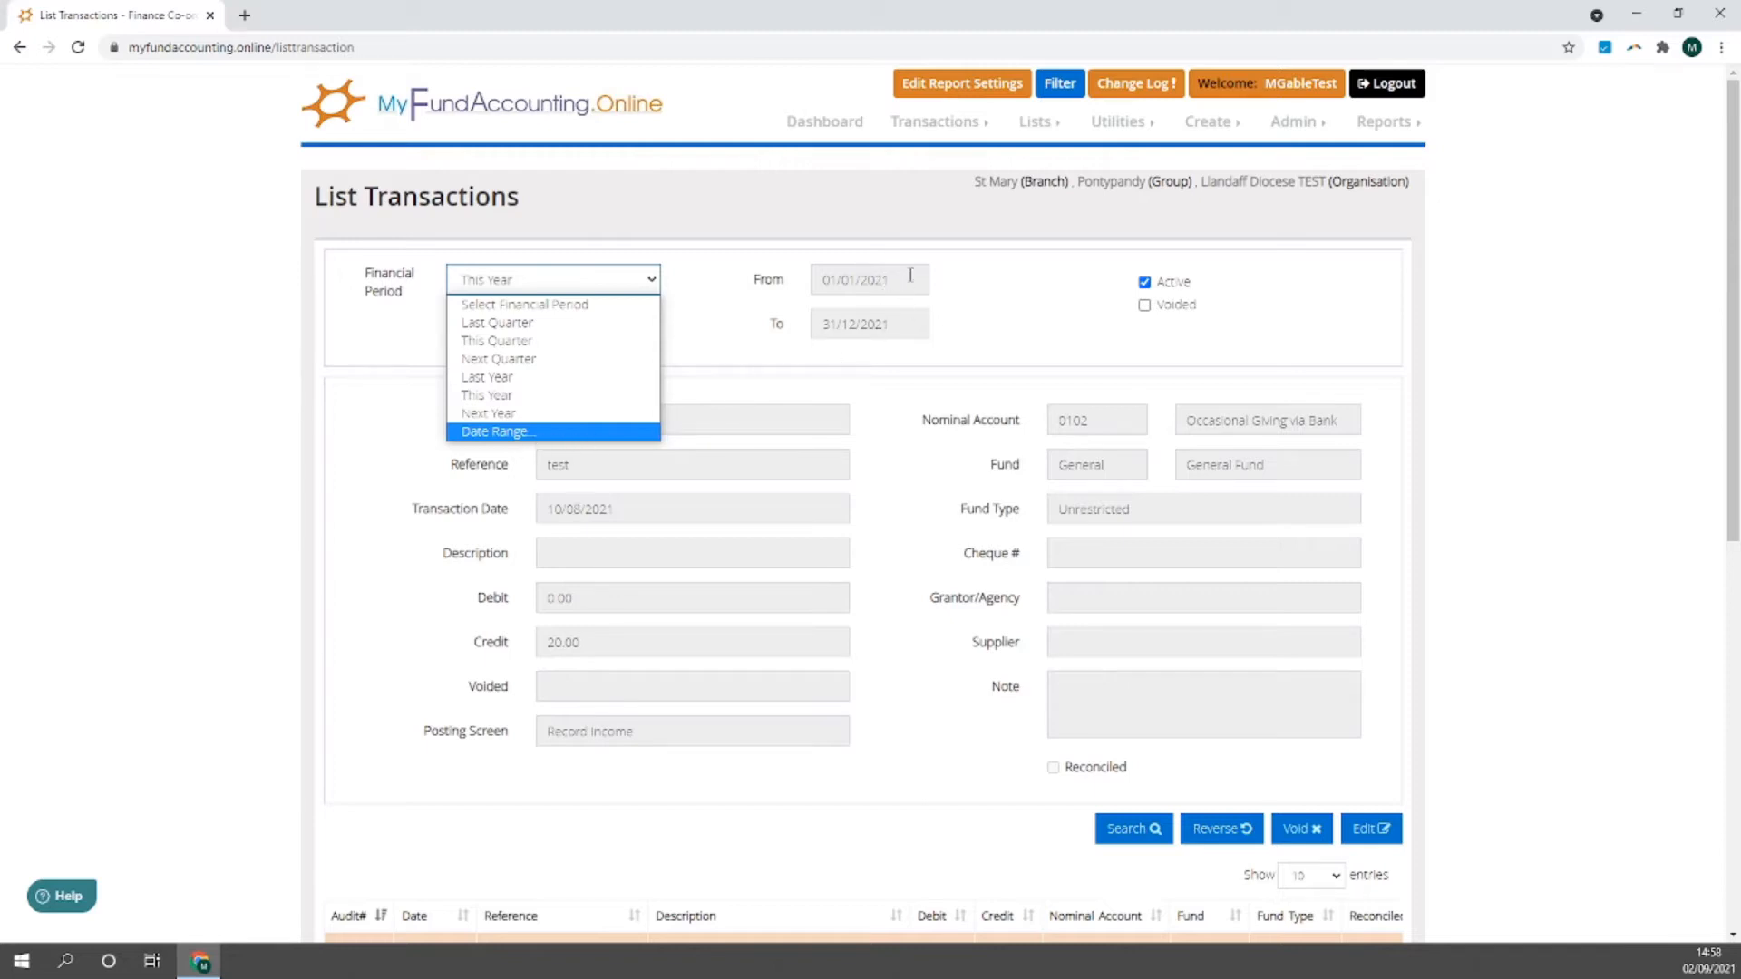
click(508, 397)
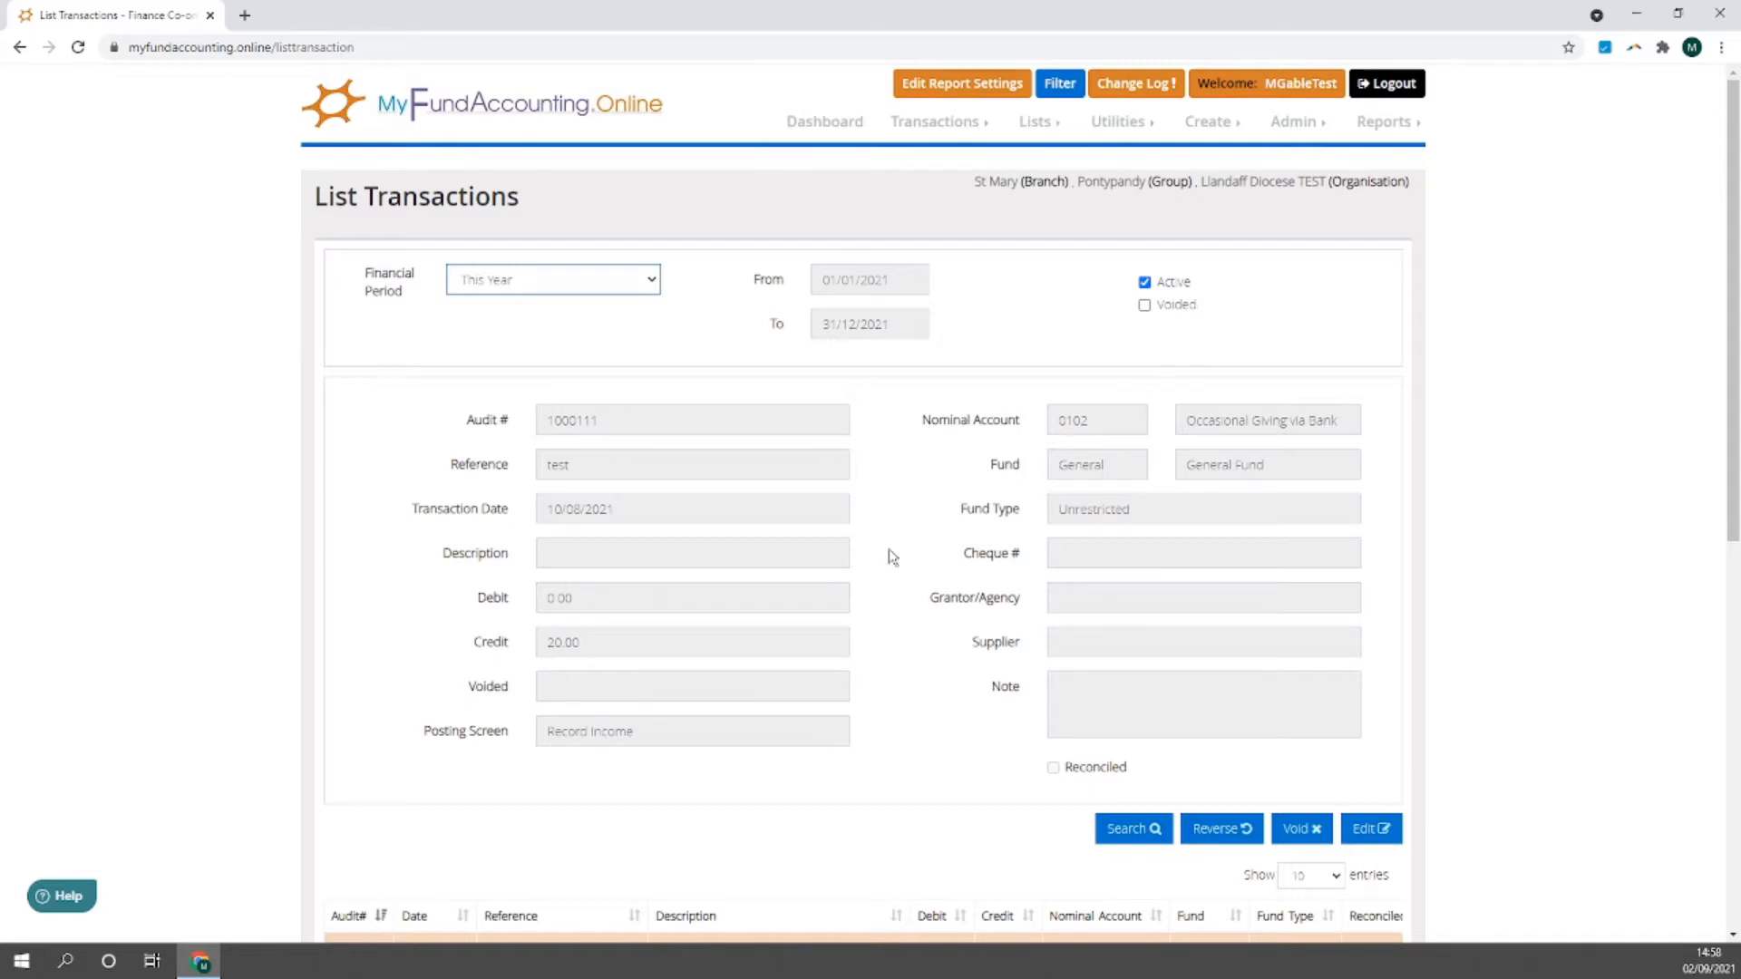
scroll(891, 555, down, 6)
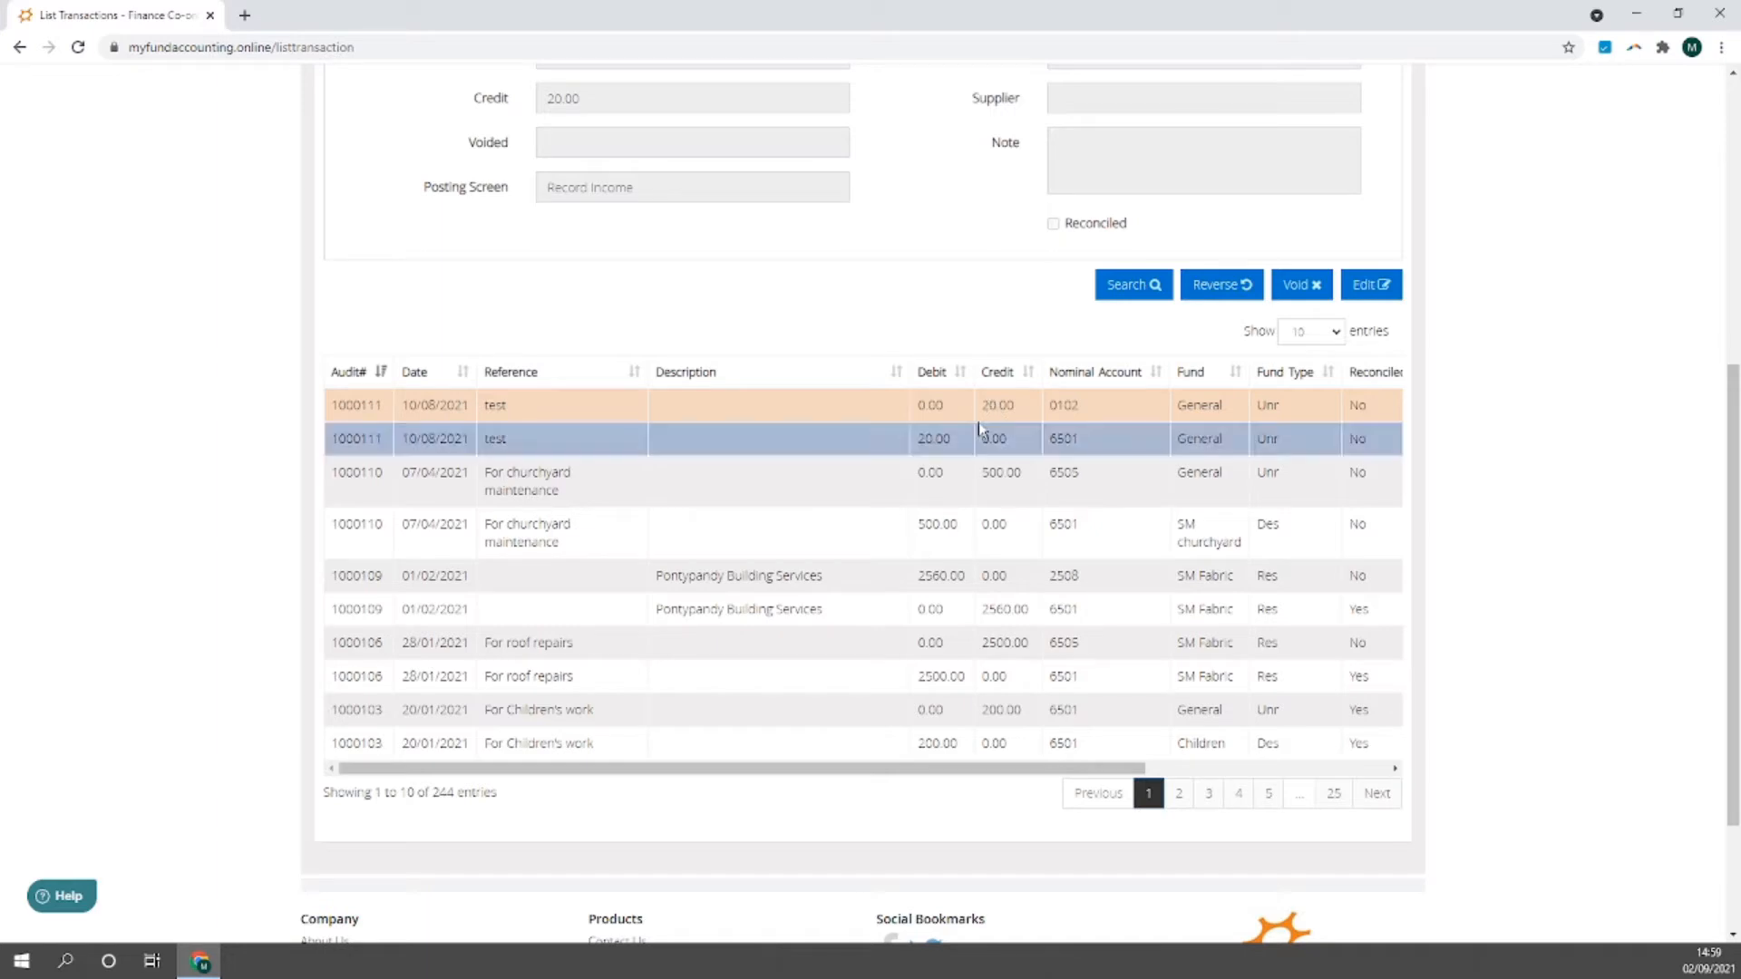
click(1091, 442)
scroll(1092, 442, up, 3)
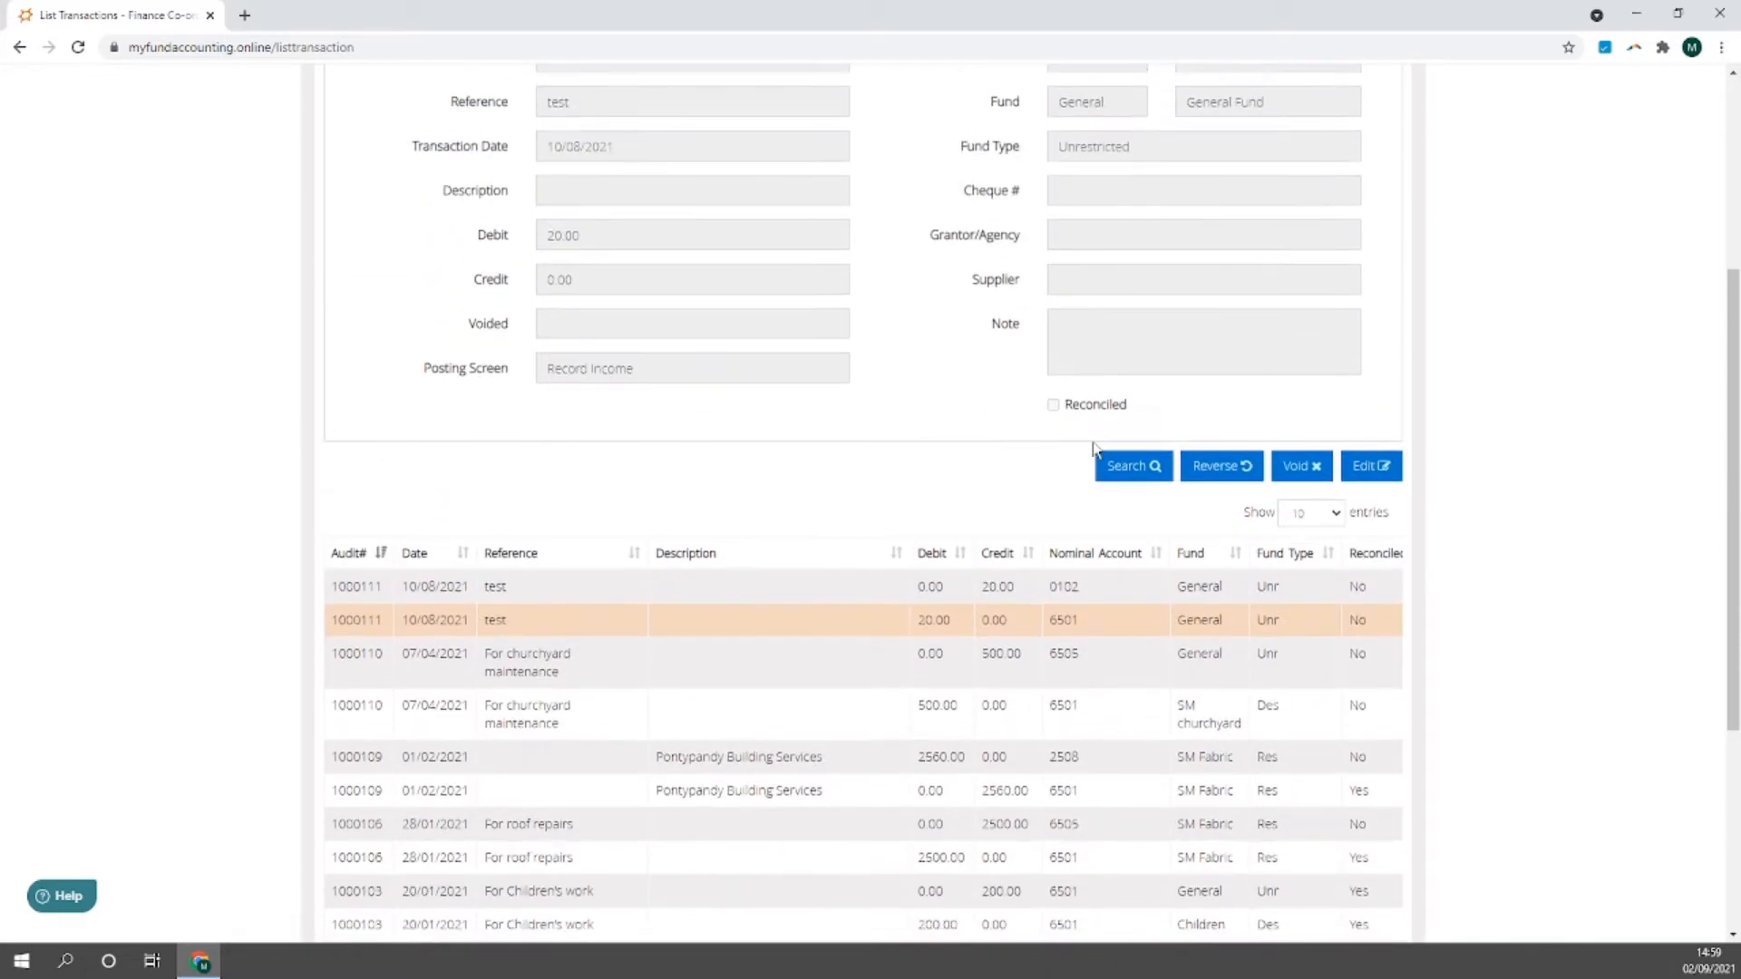
scroll(1094, 444, up, 1)
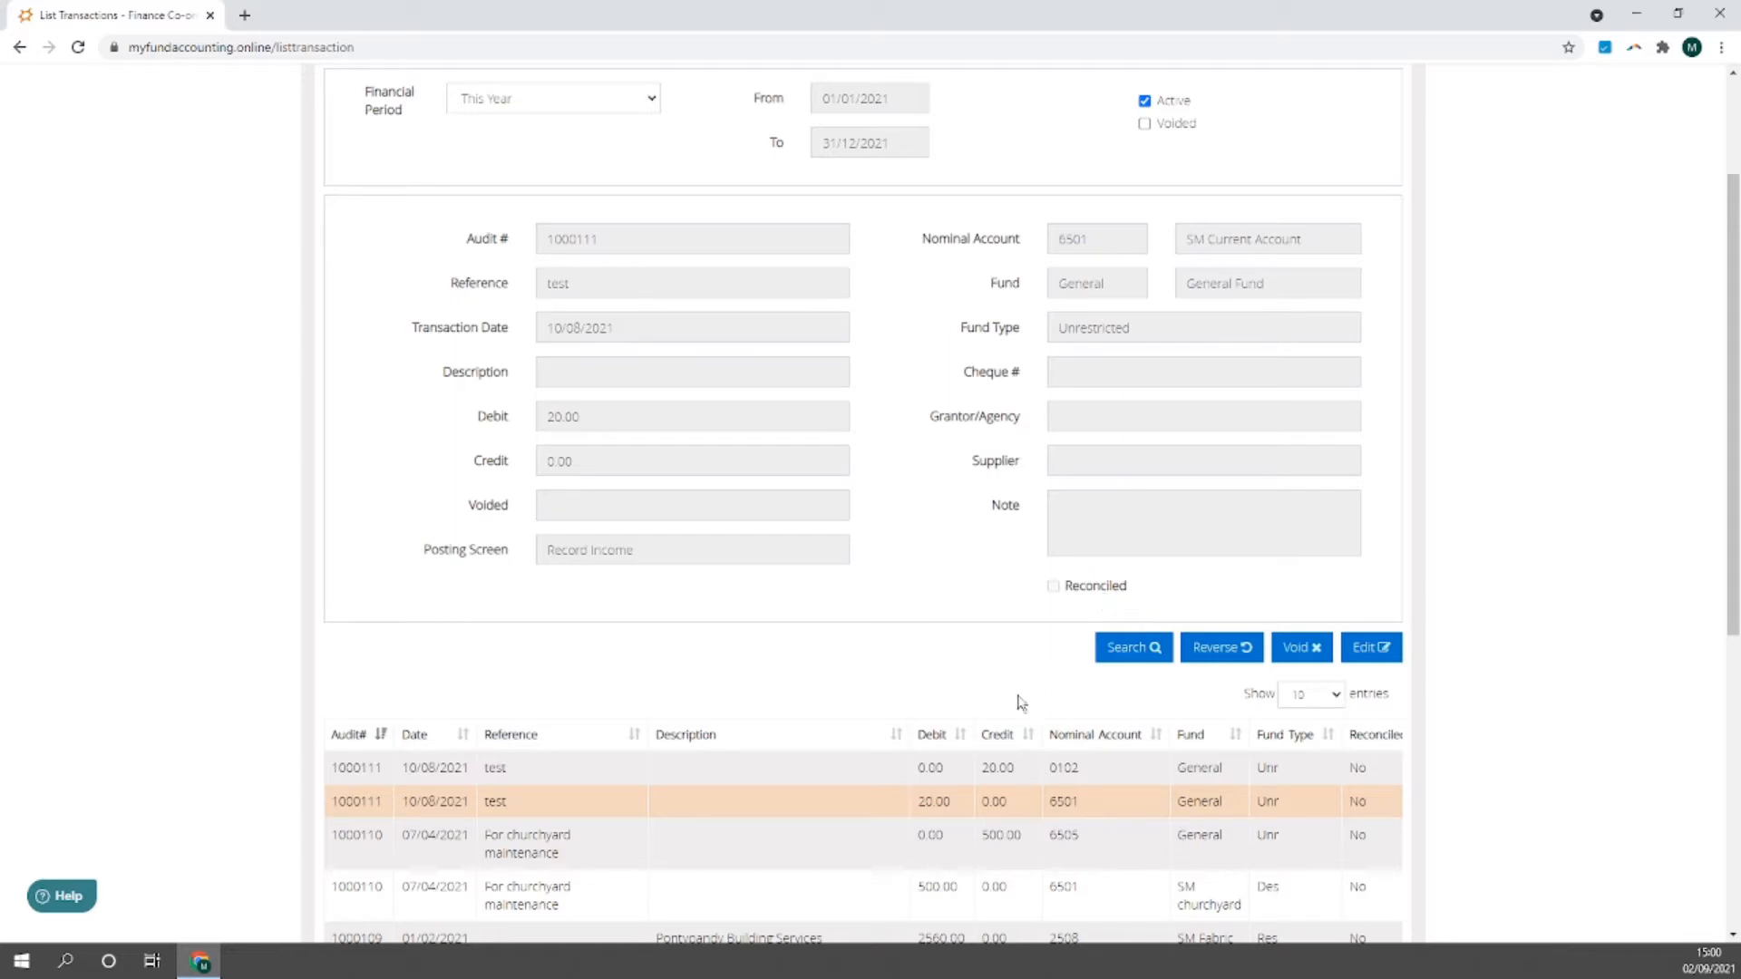
Step: Edit the test income transaction, changing its income account to 0110 Gift Aid Envelopes - Occasional, and store it
click(815, 769)
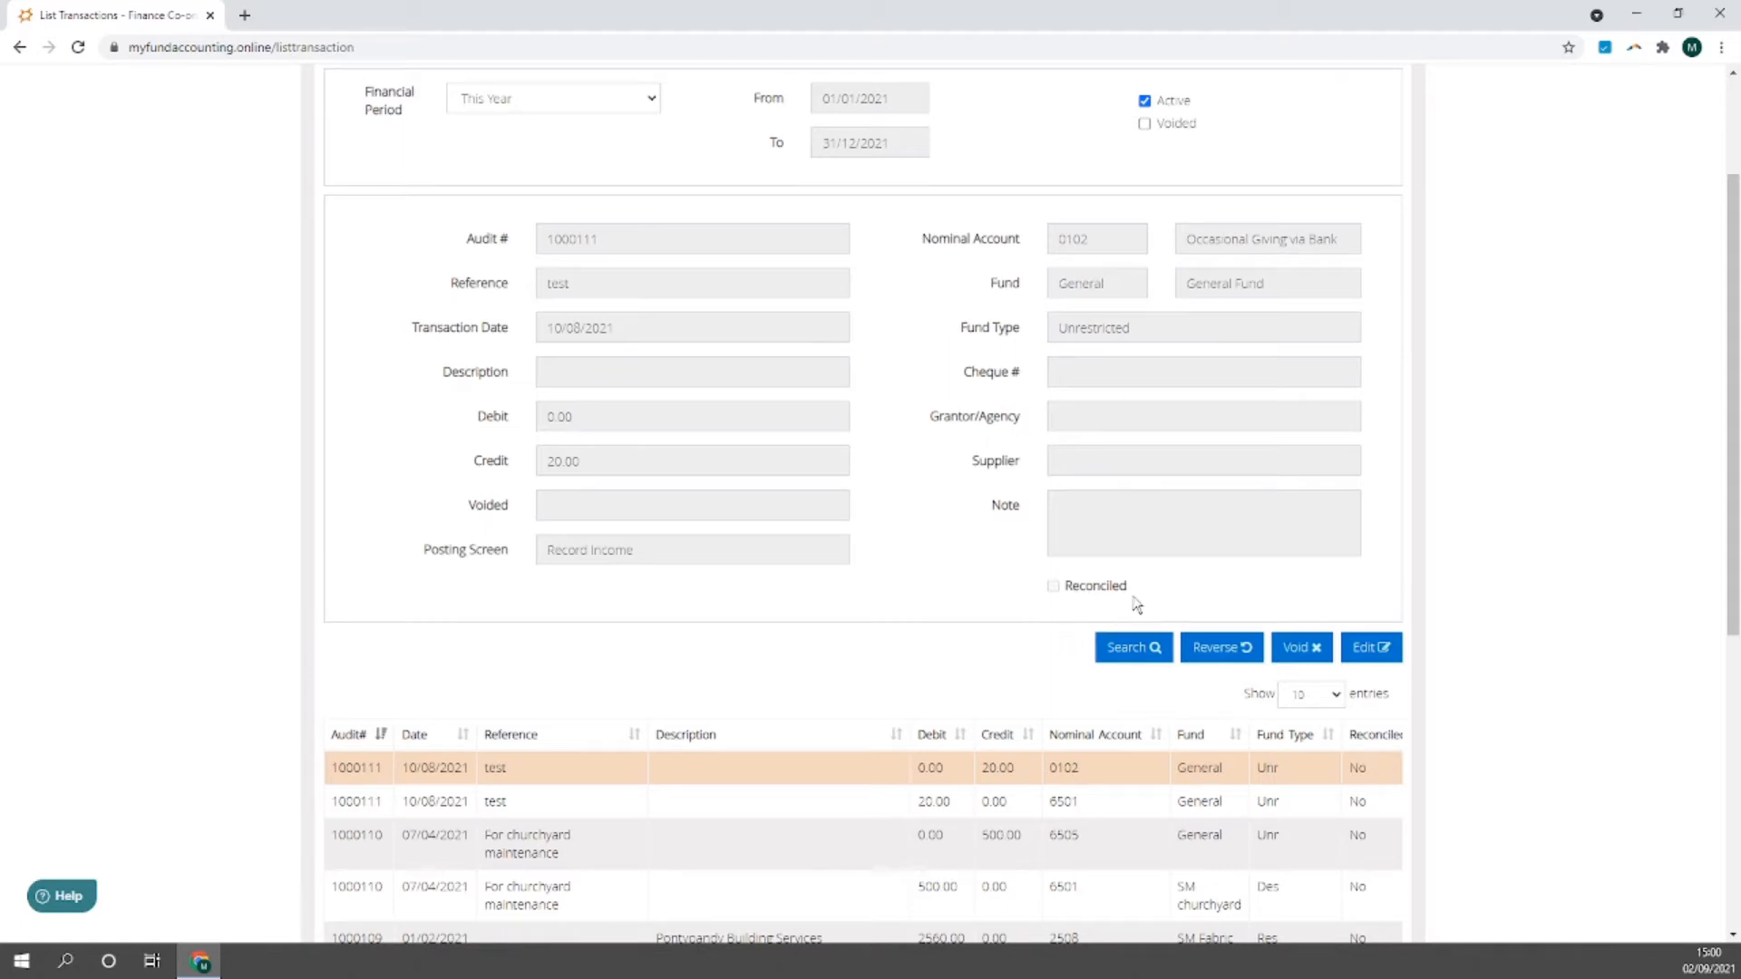
click(1371, 649)
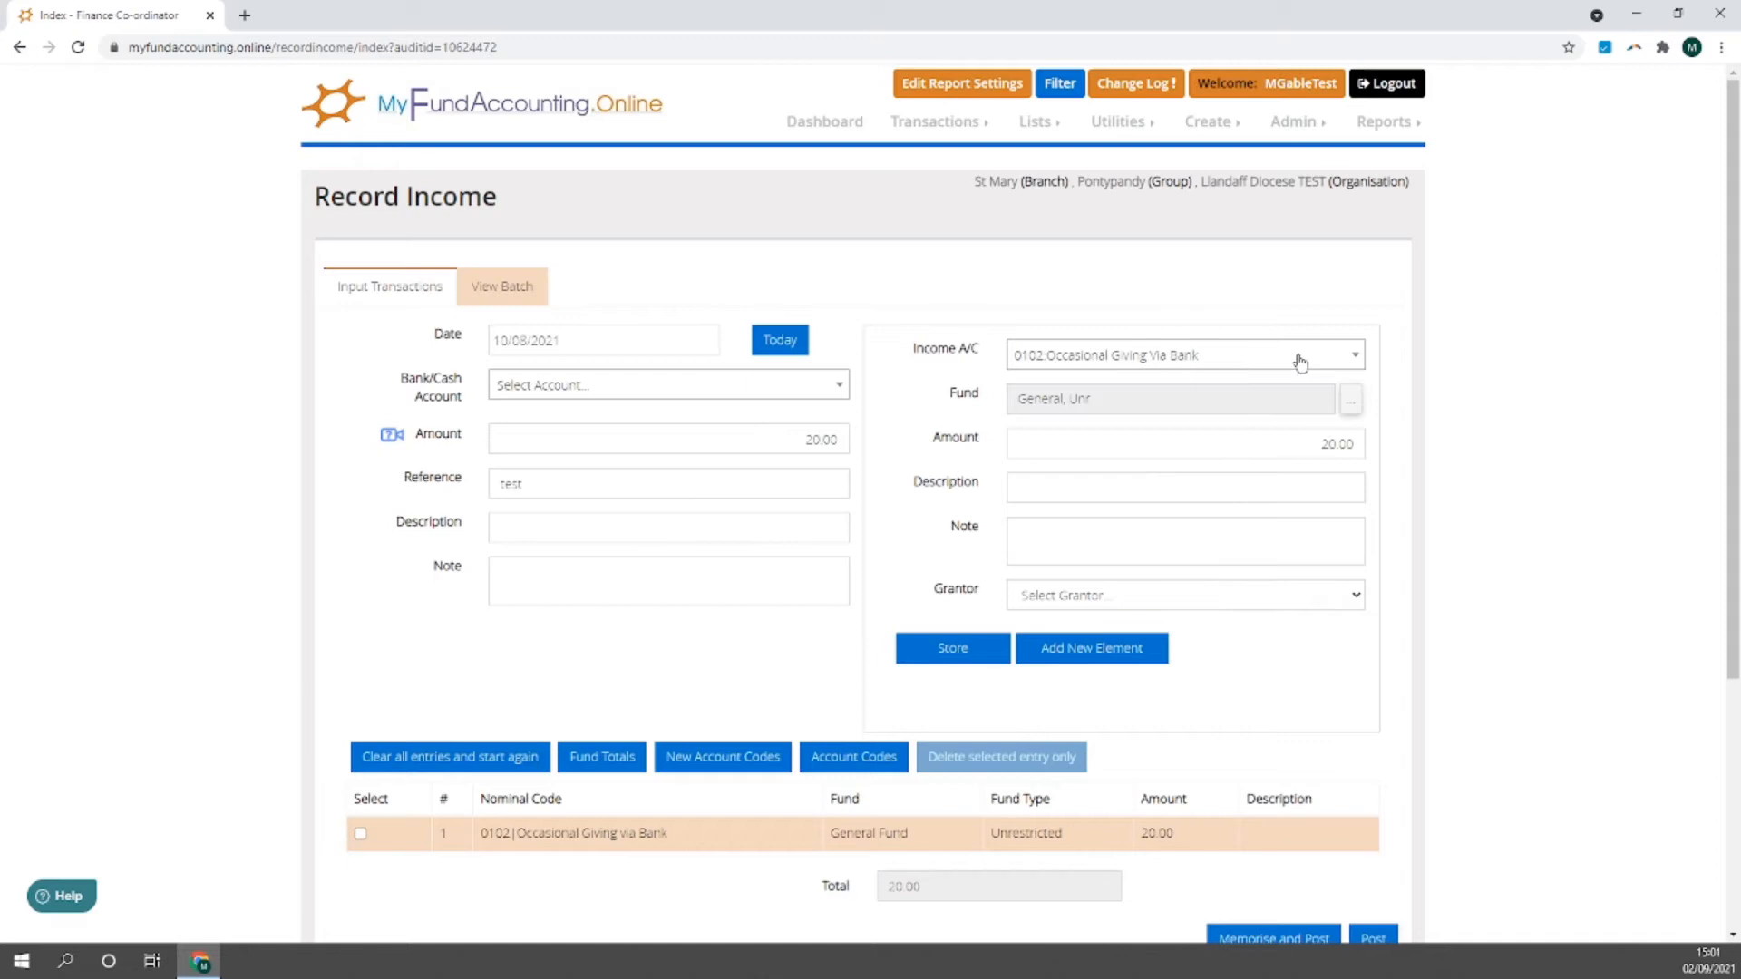
click(1355, 364)
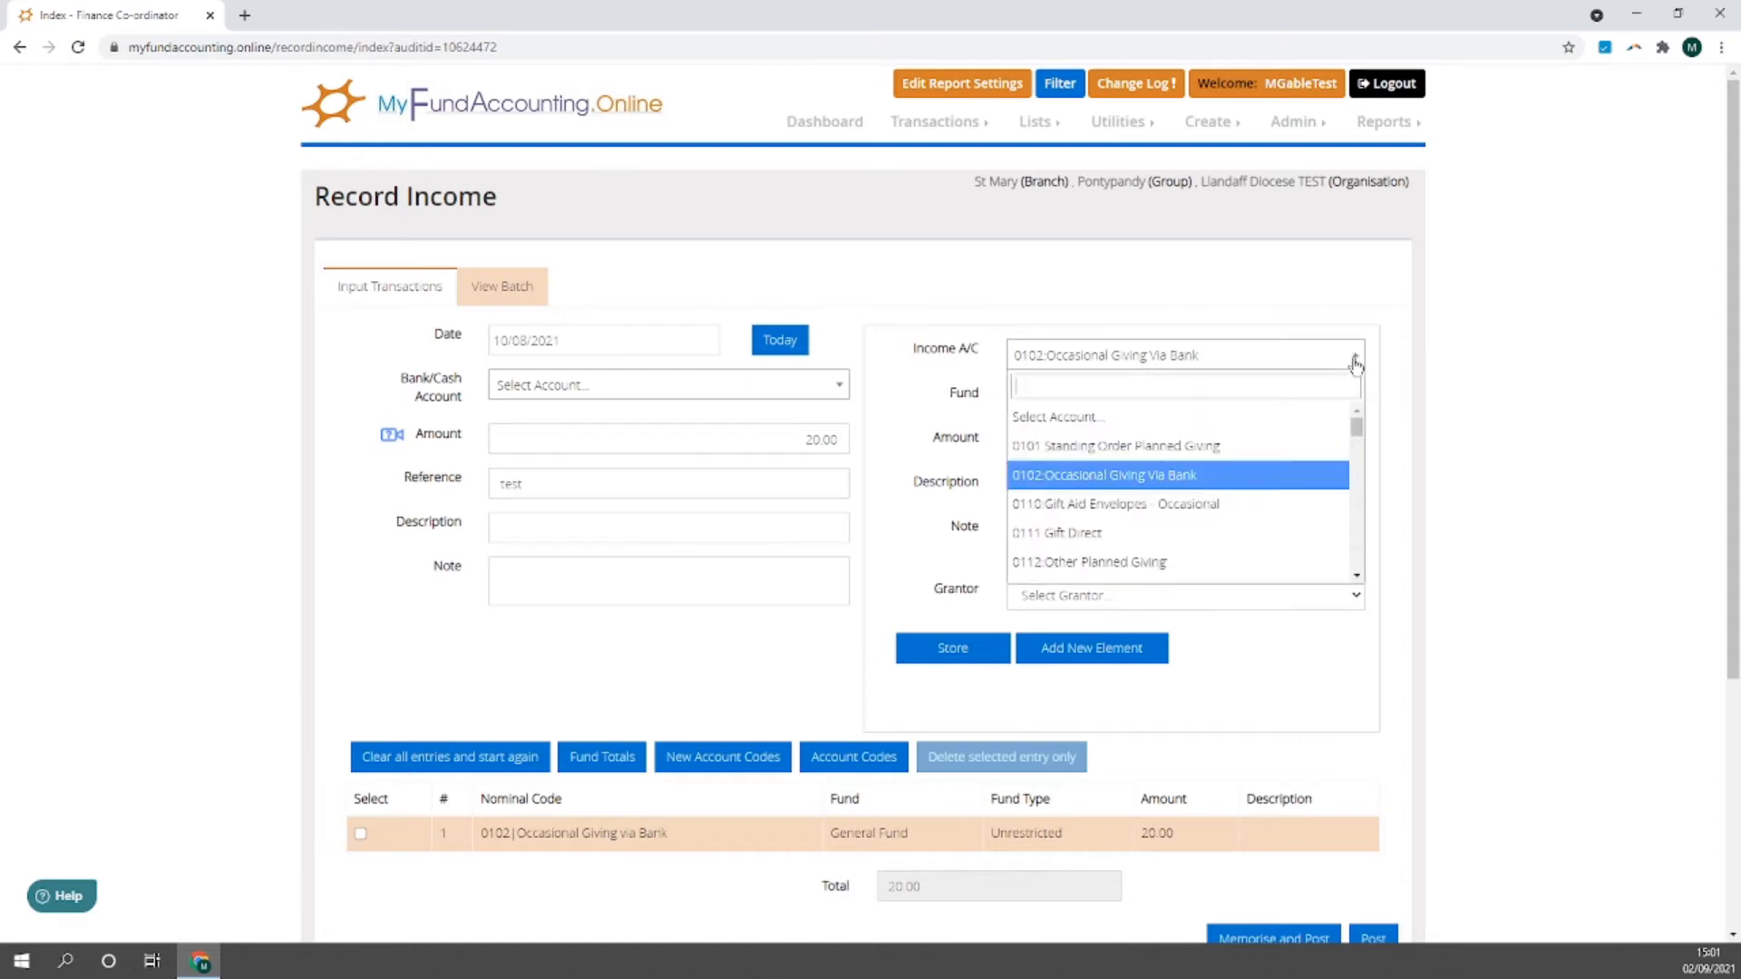
click(1221, 504)
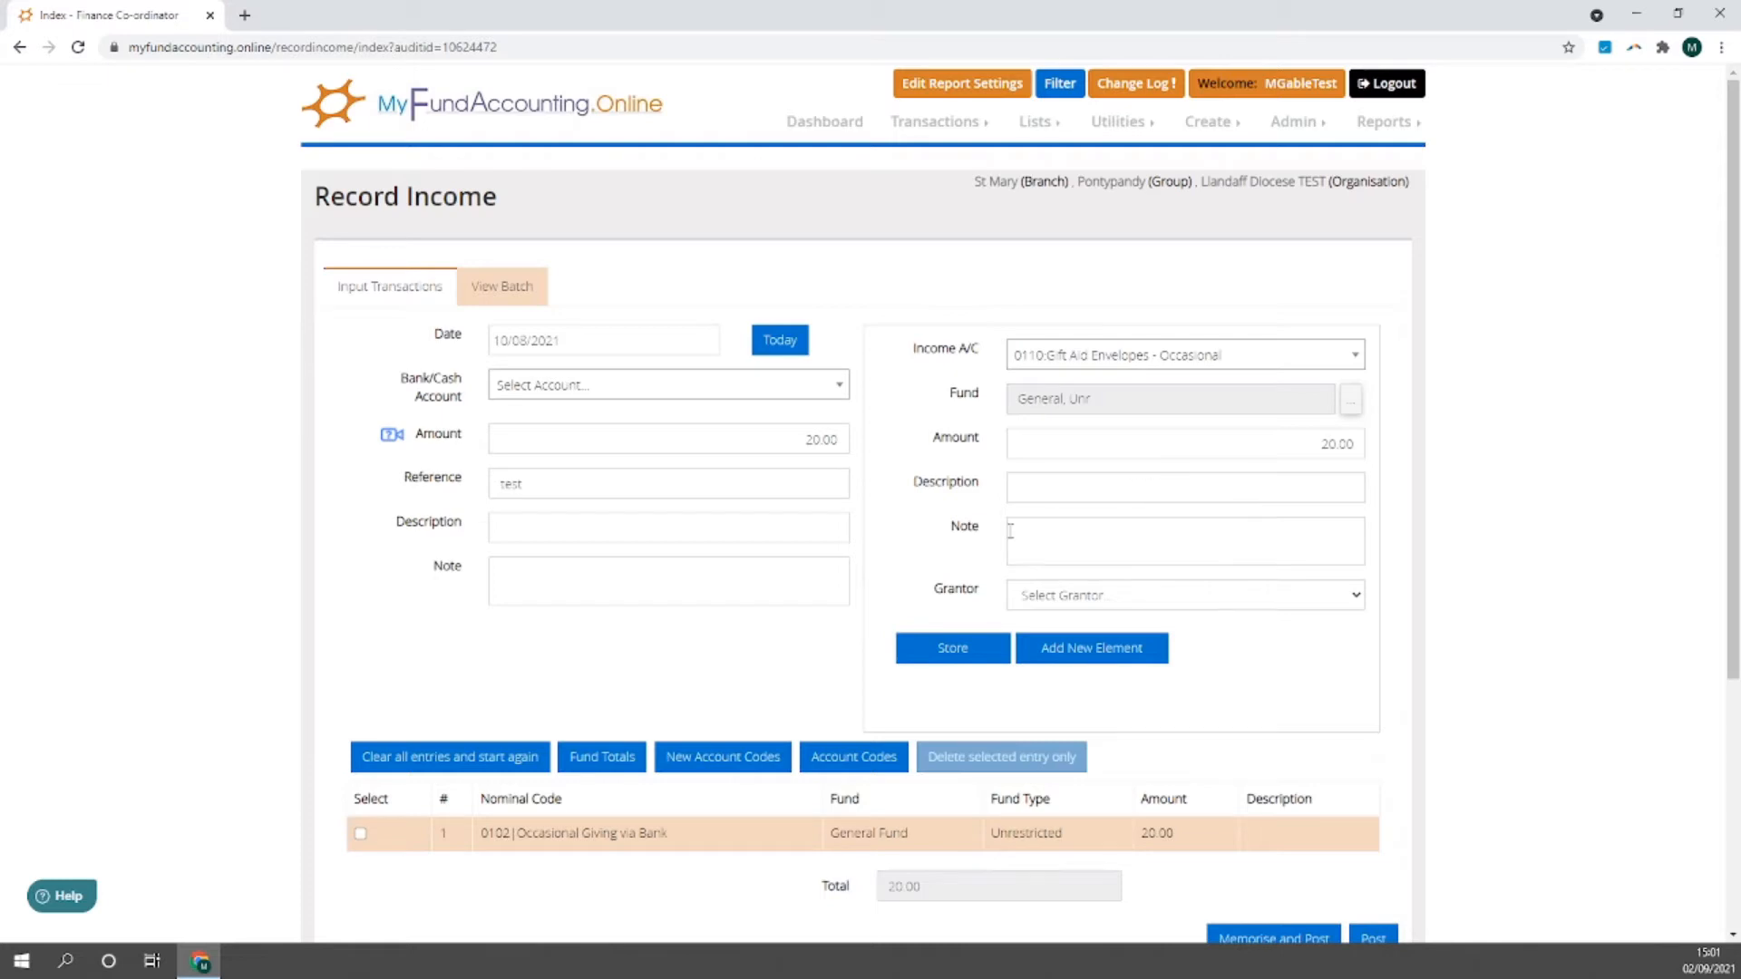
click(954, 649)
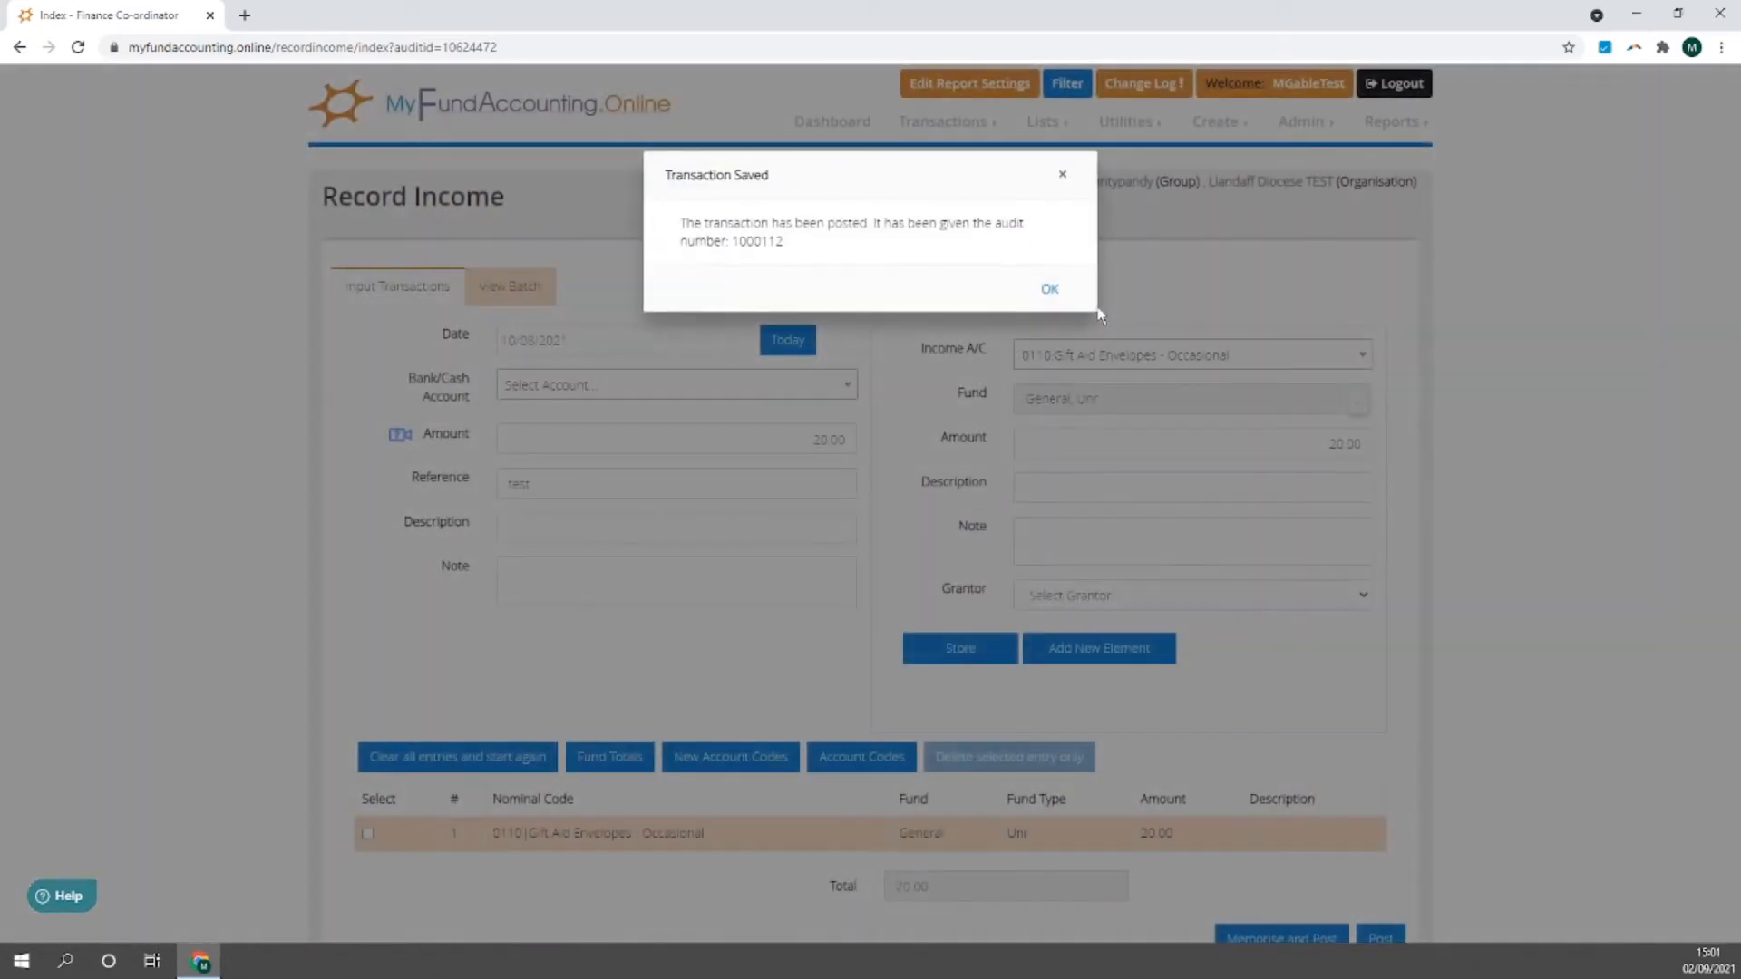
click(1050, 292)
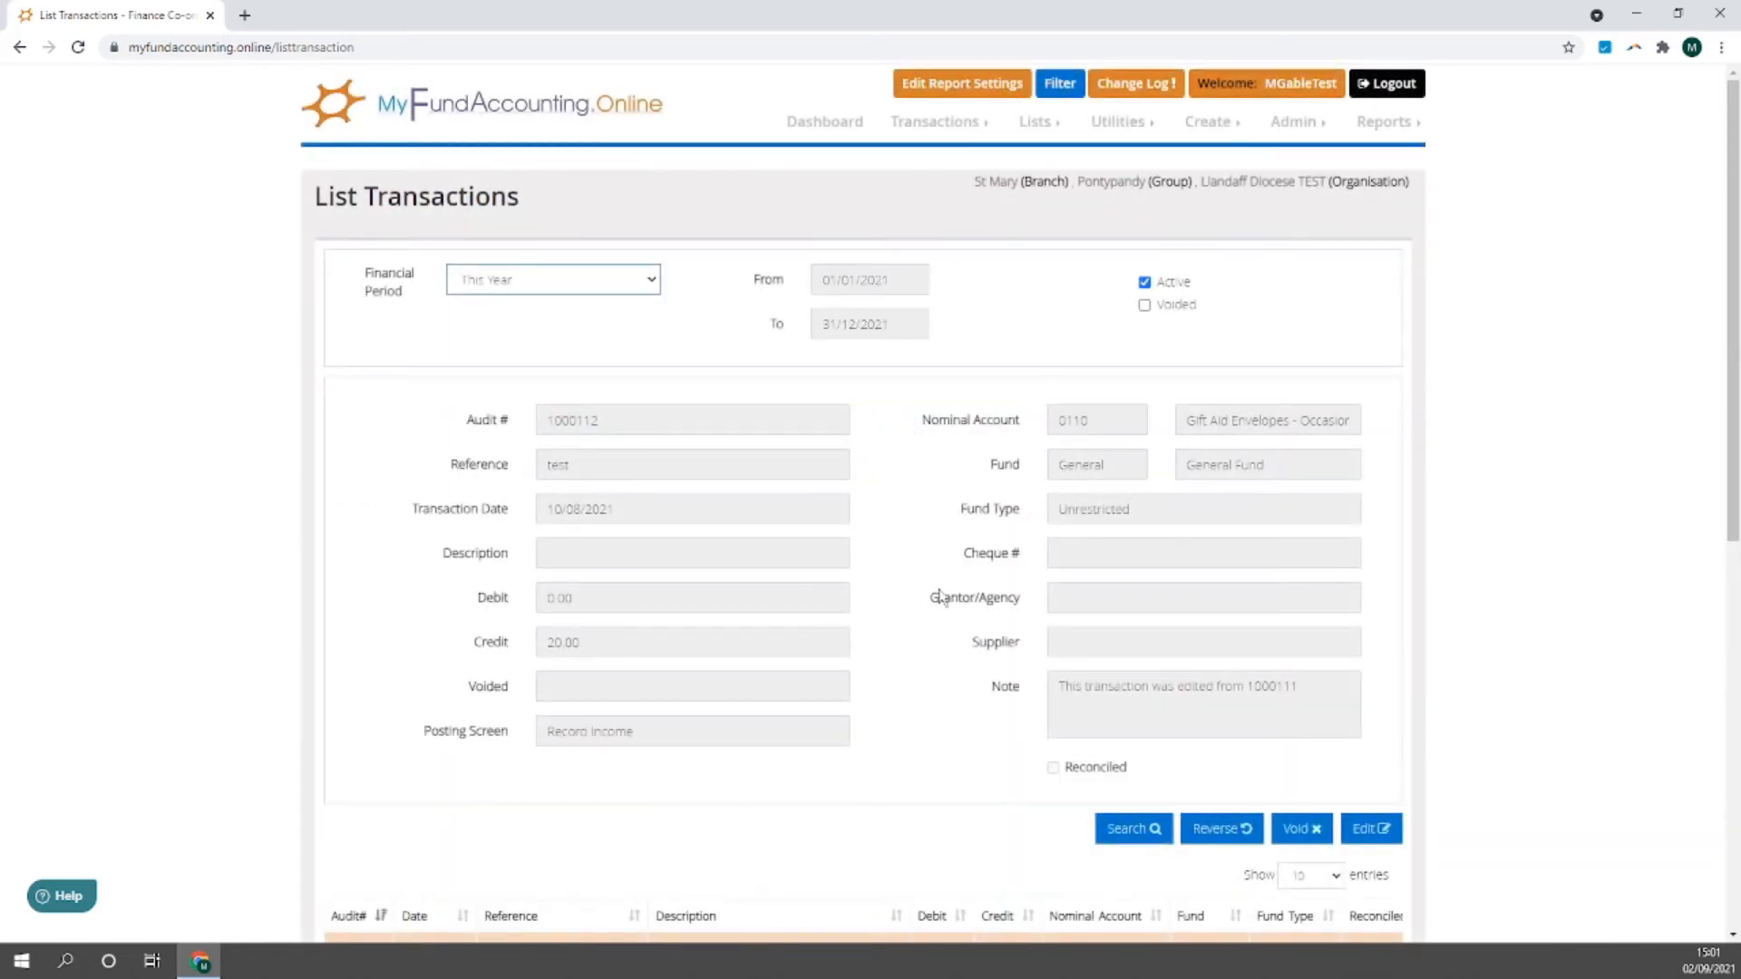
Step: Include voided transactions in the list and view the details and note of the voided test entry on account 0102
scroll(907, 612, down, 4)
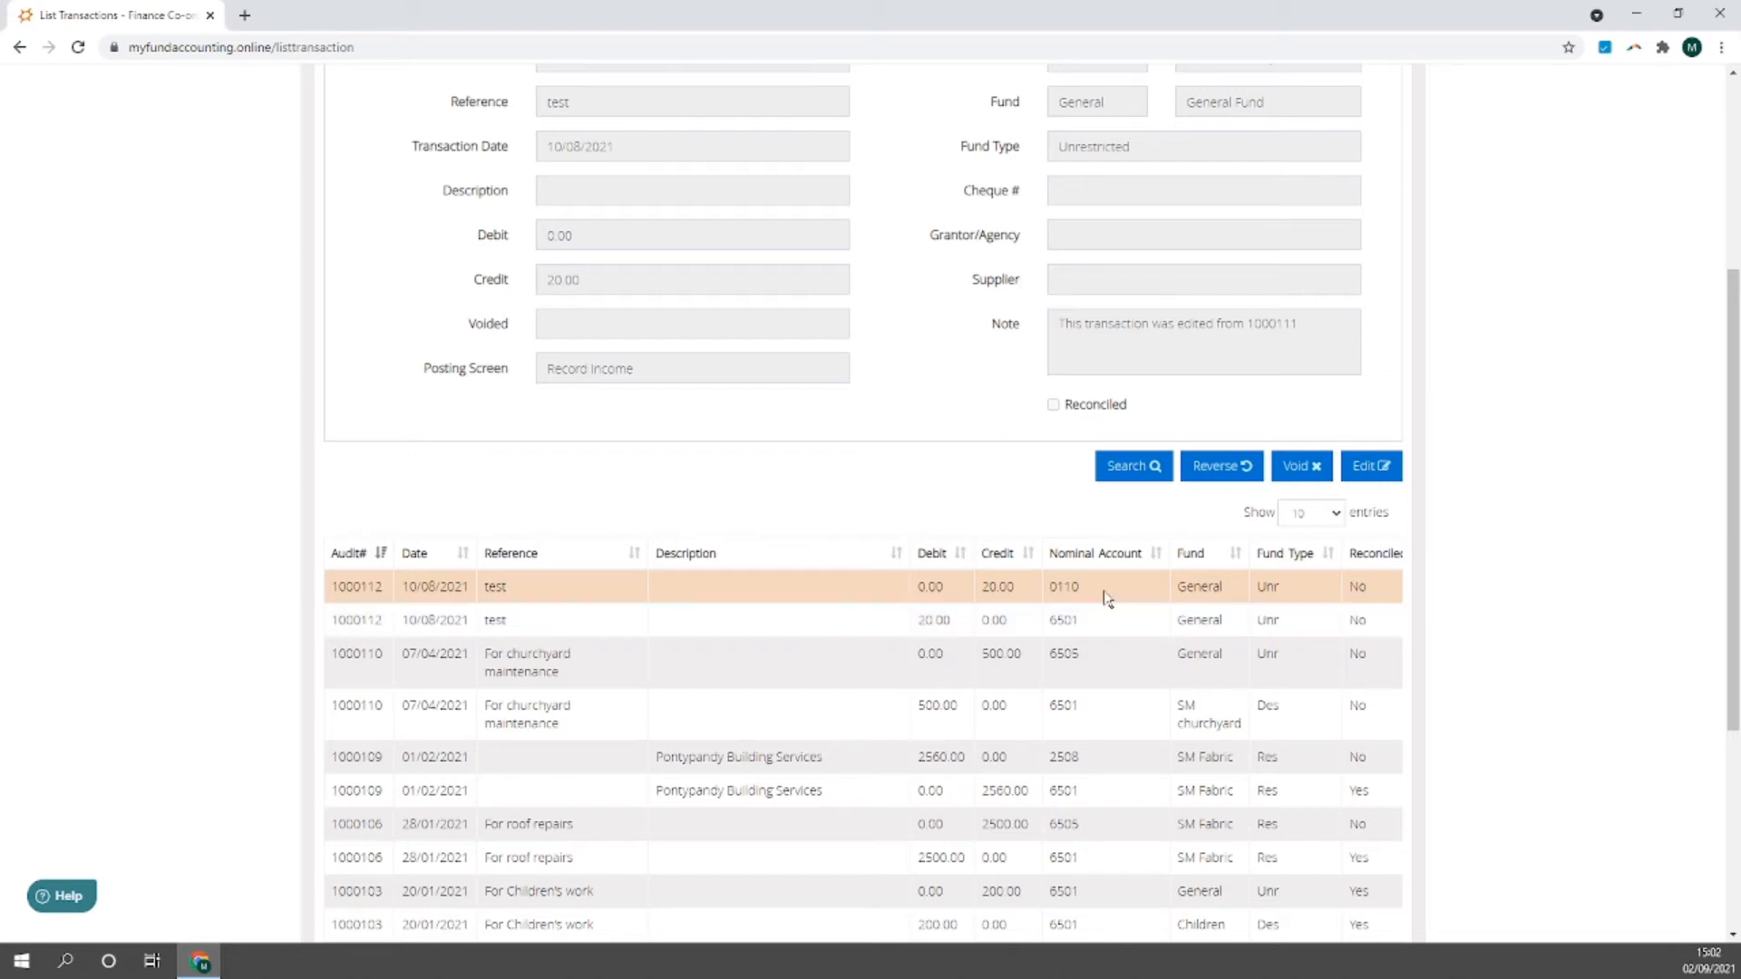
scroll(1106, 599, up, 2)
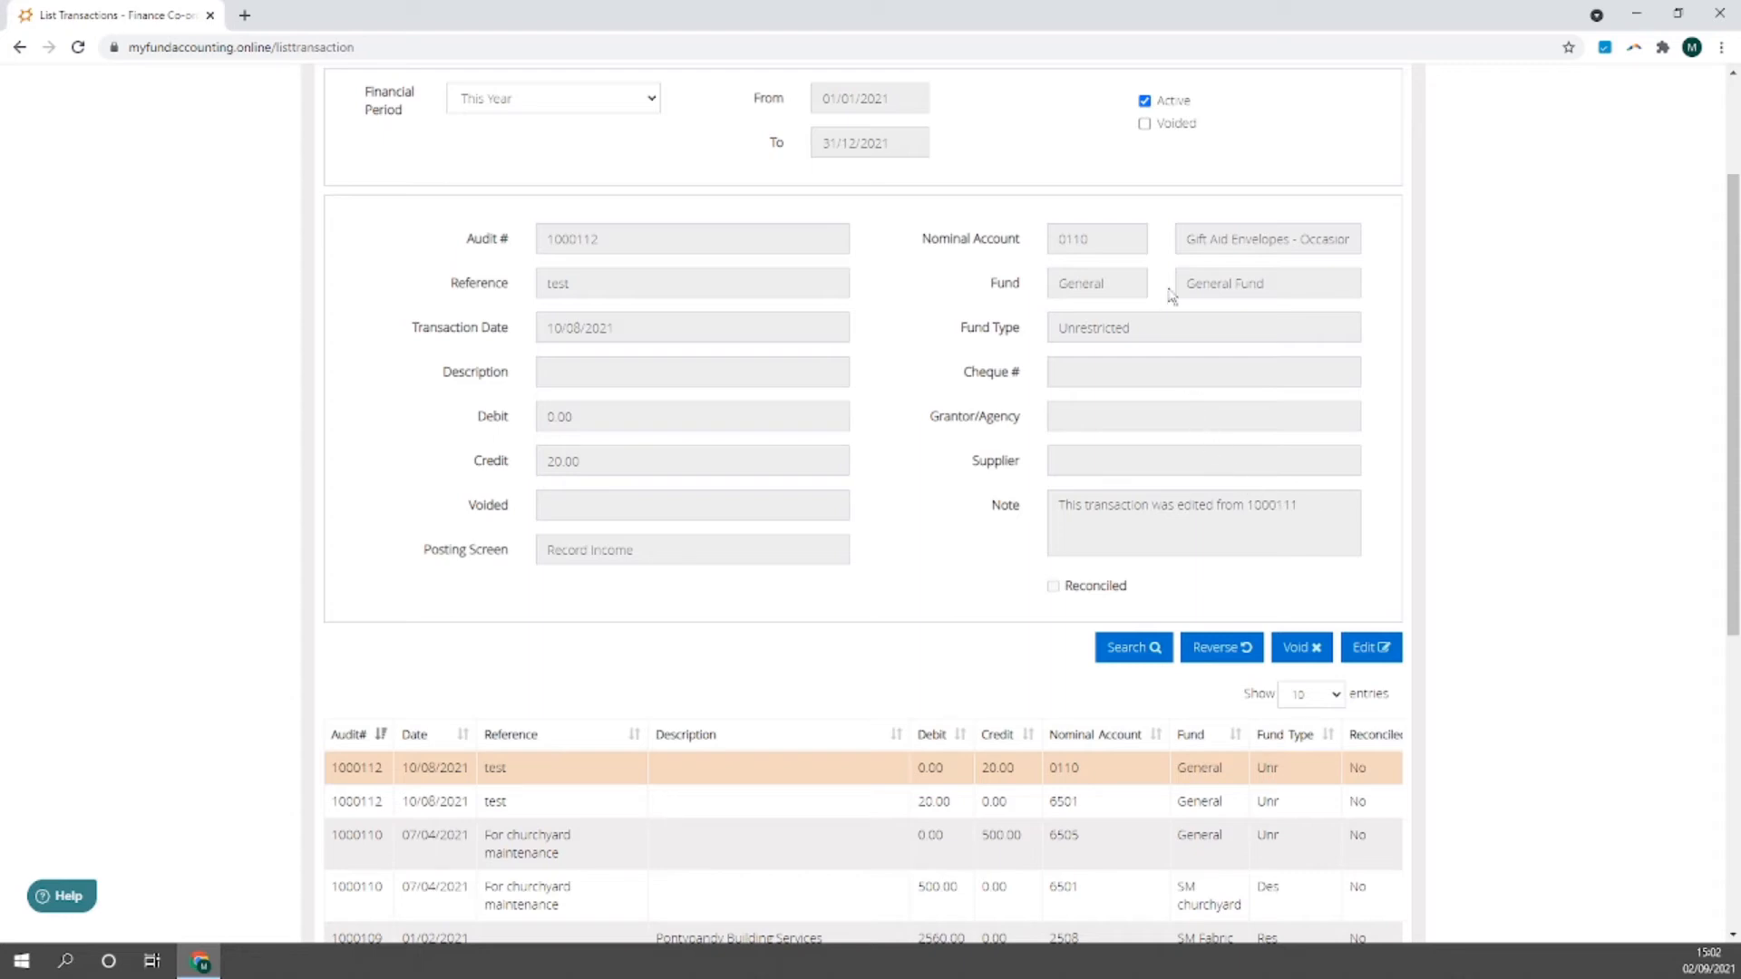
click(1146, 127)
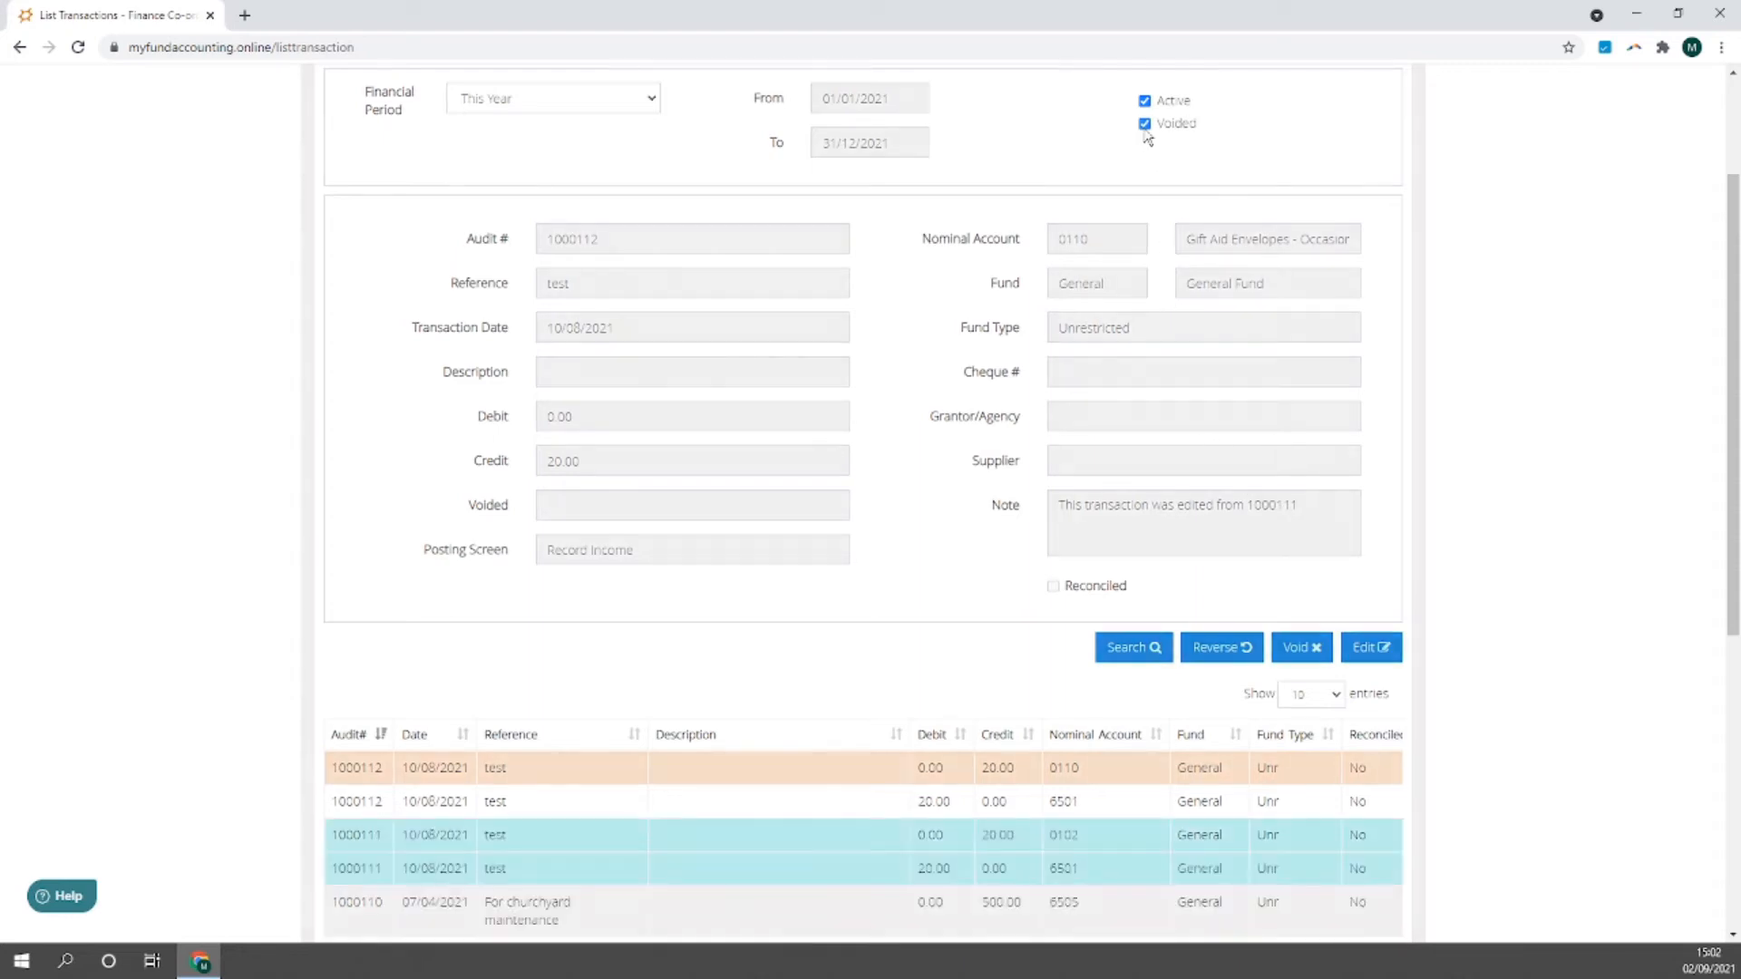
scroll(907, 539, down, 3)
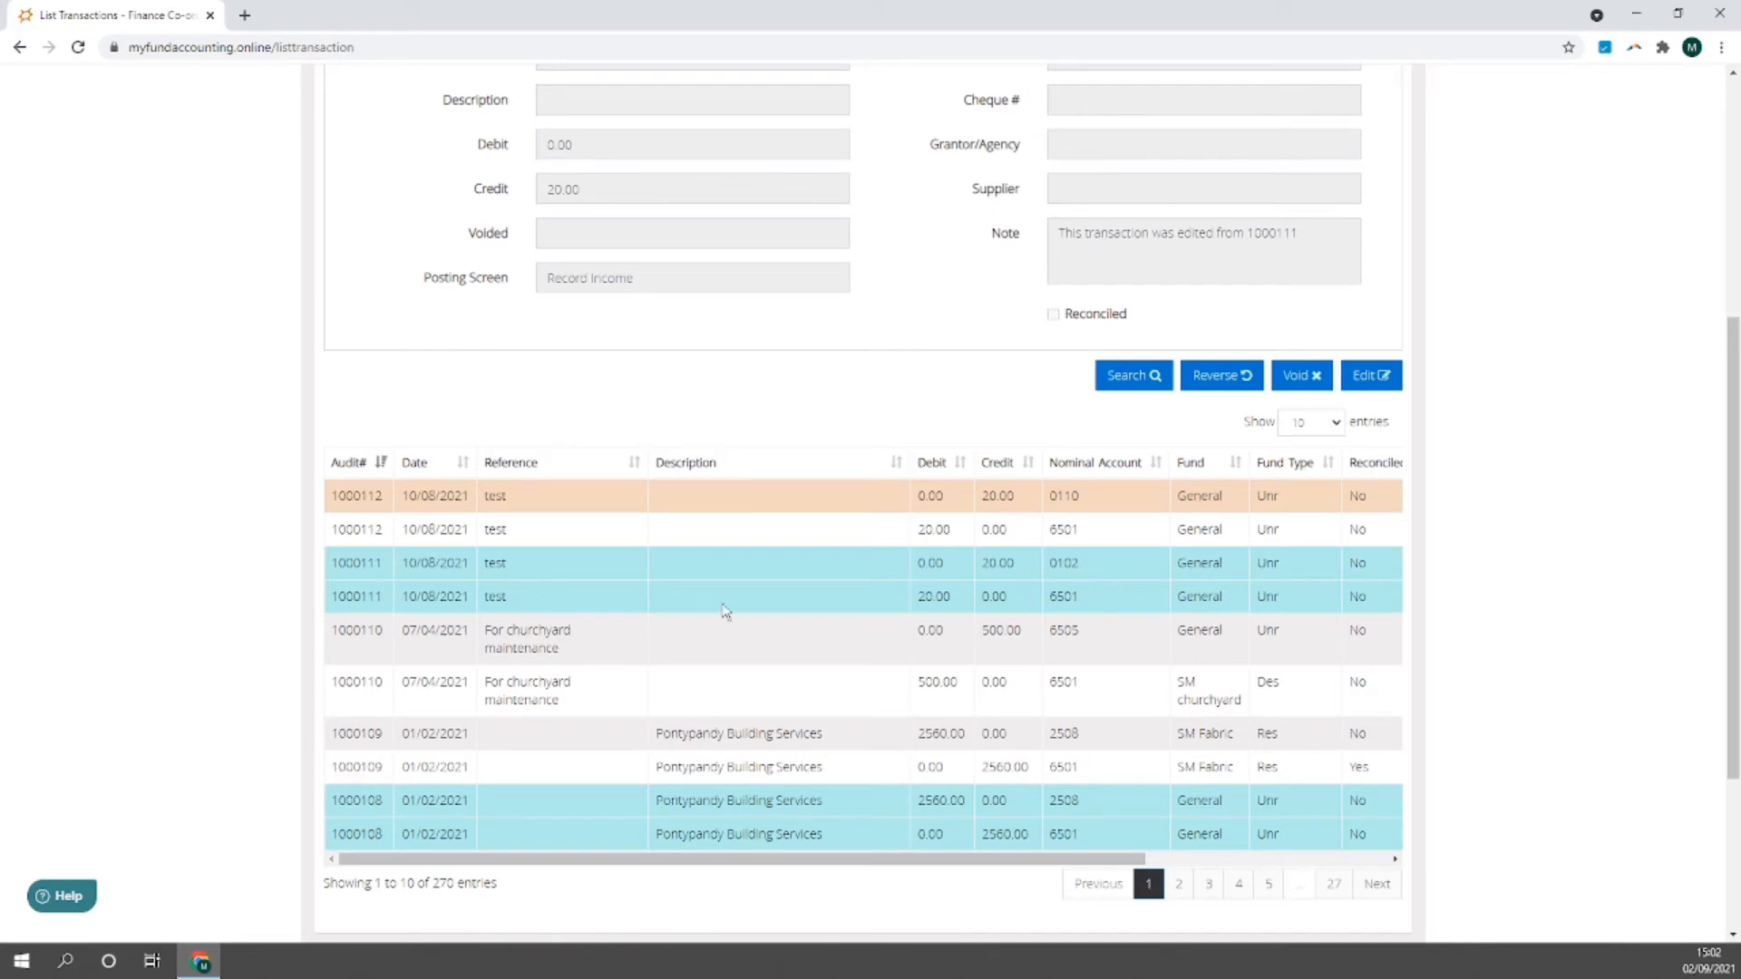
click(1094, 579)
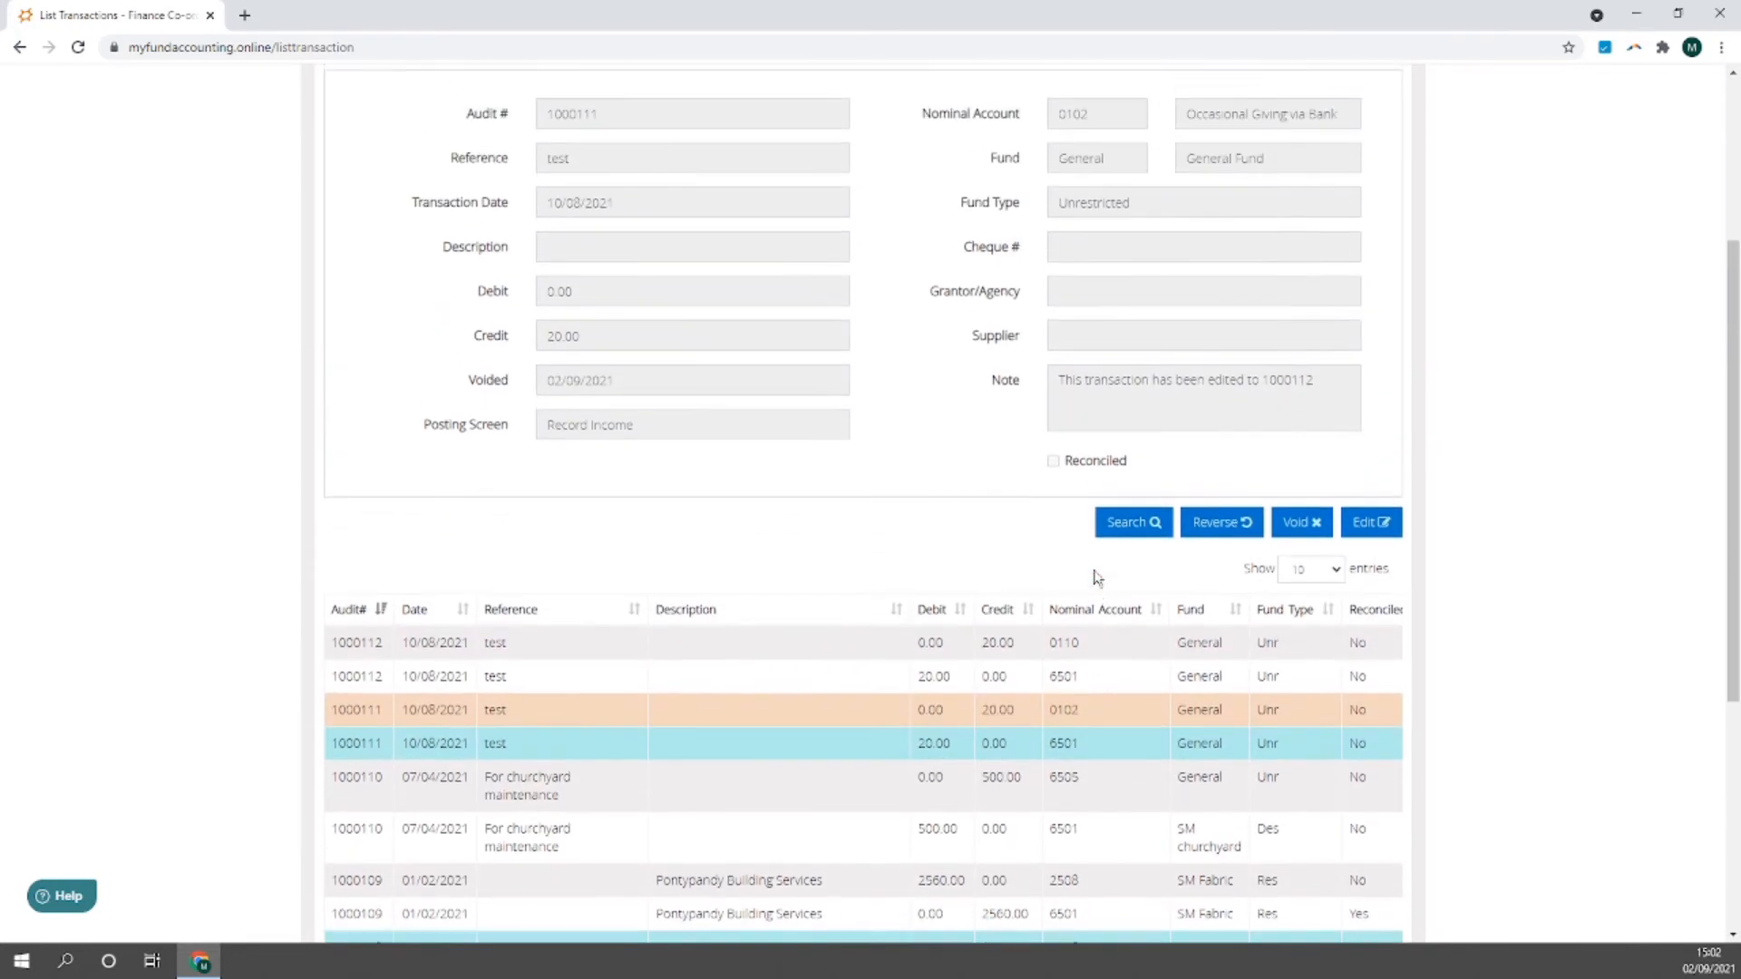
scroll(1095, 579, up, 1)
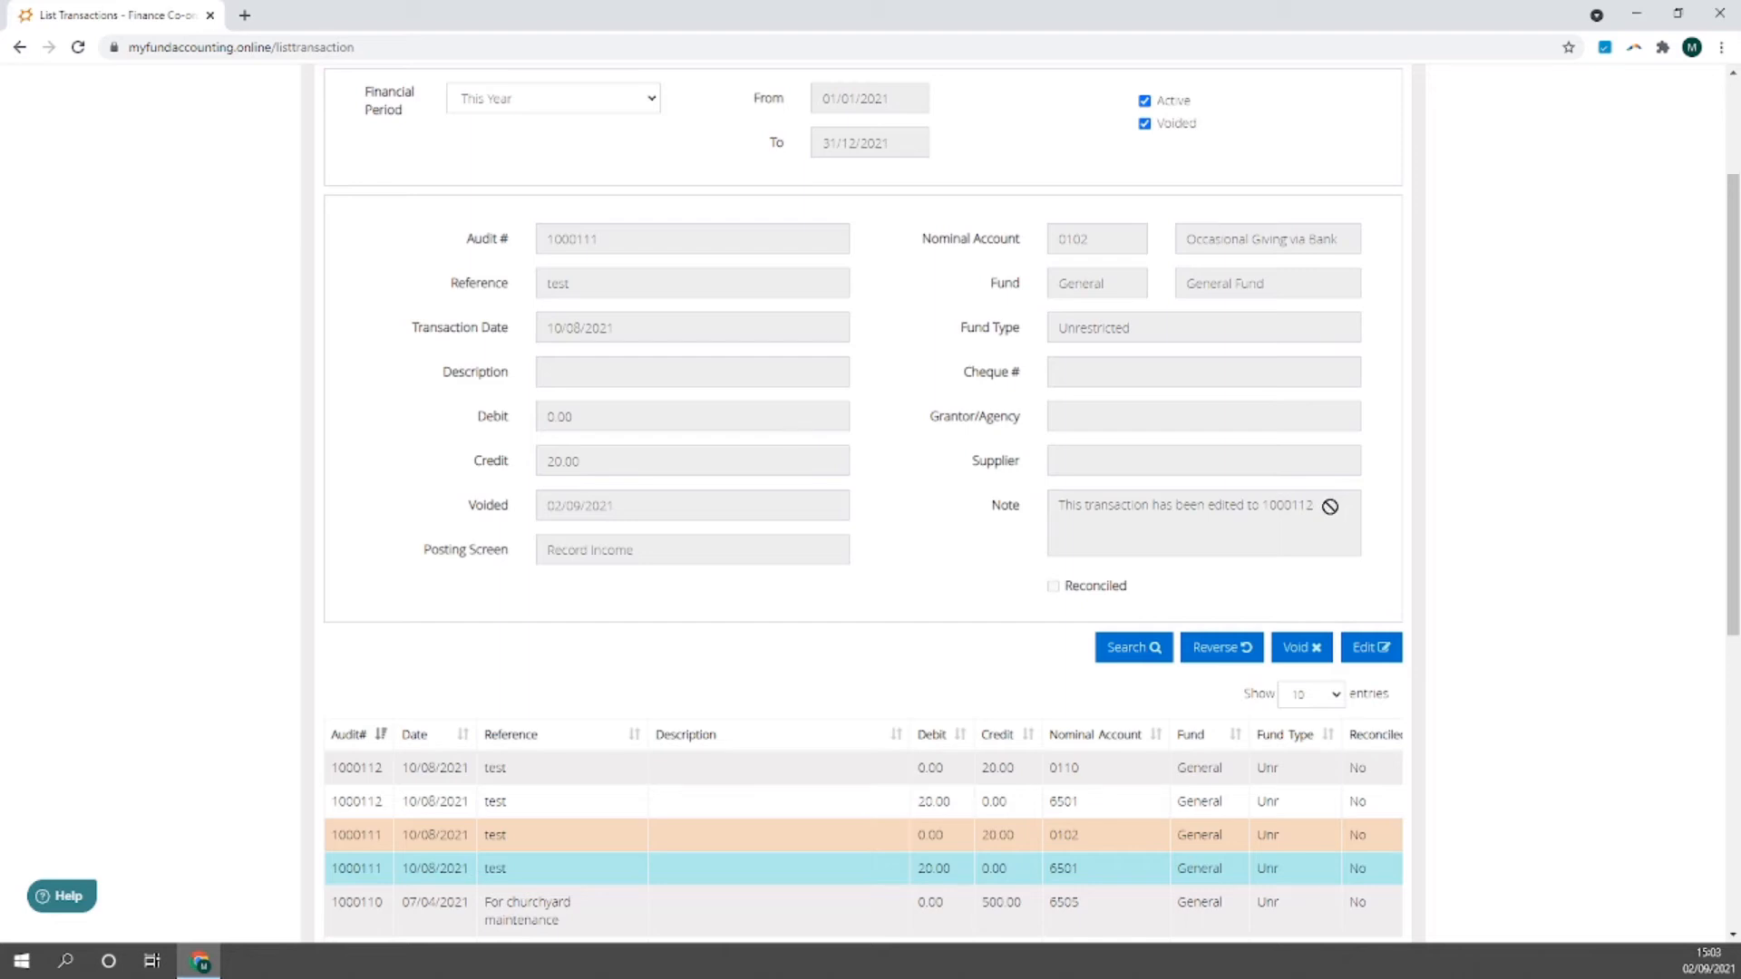
scroll(1331, 506, down, 1)
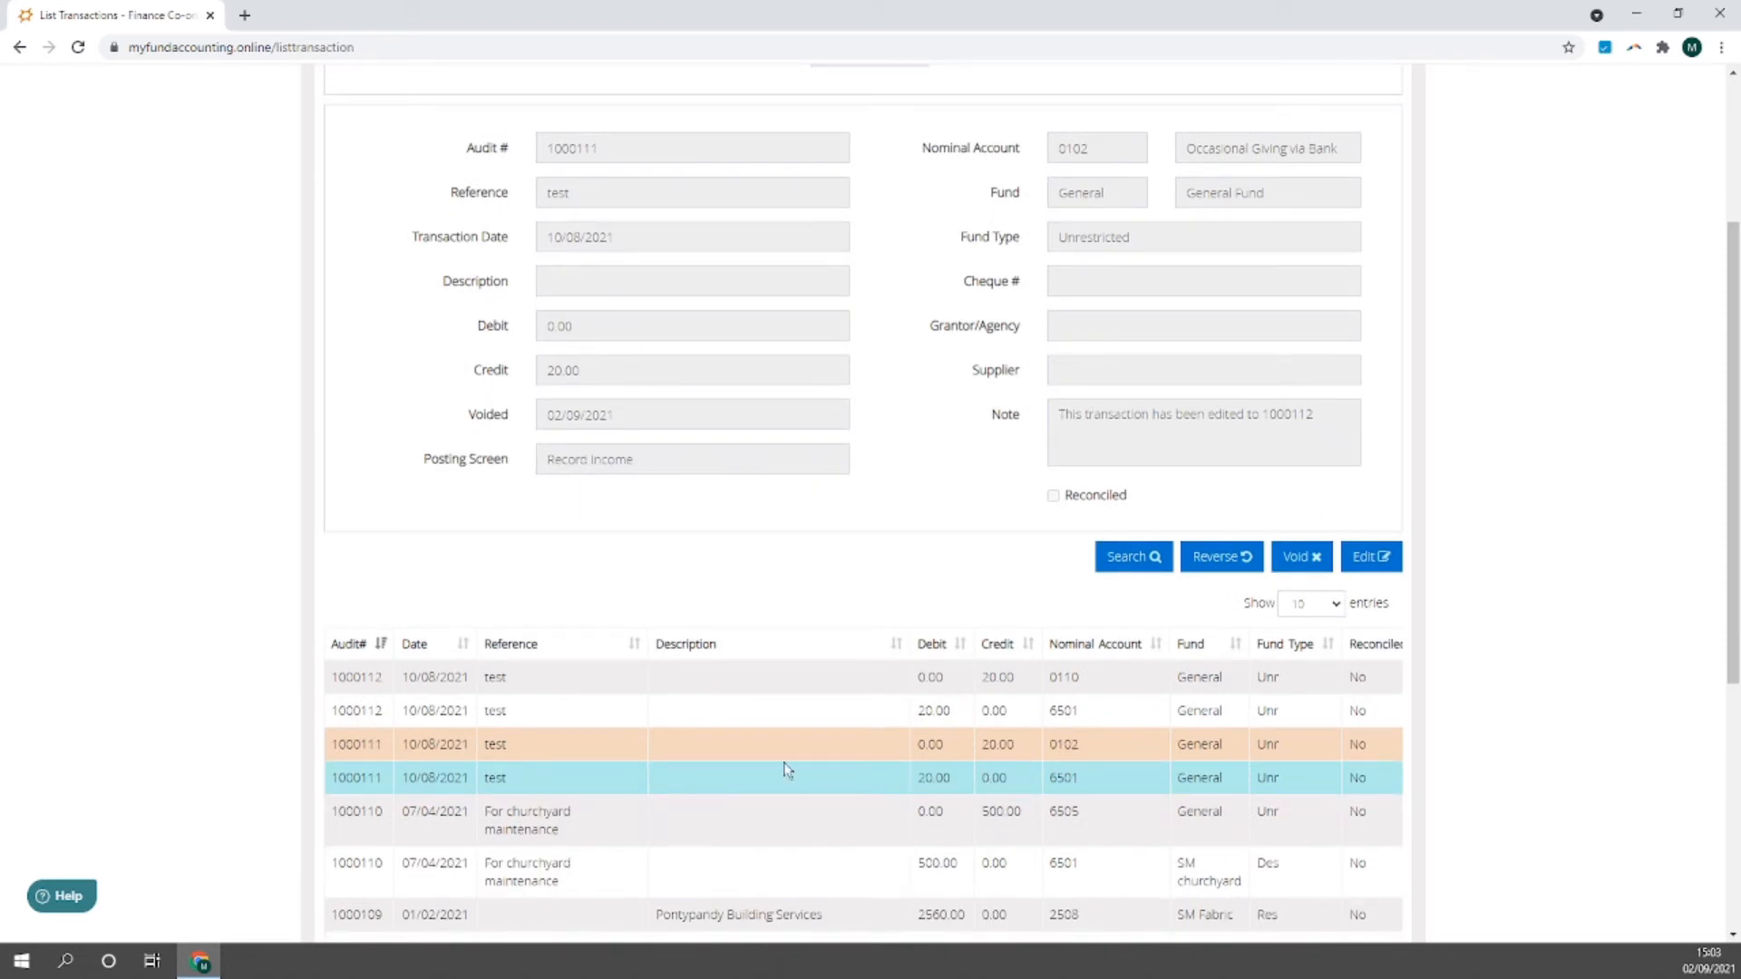
Step: View the details of the 500.00 churchyard maintenance debit, followed by the replacement test entry on account 0110
click(726, 860)
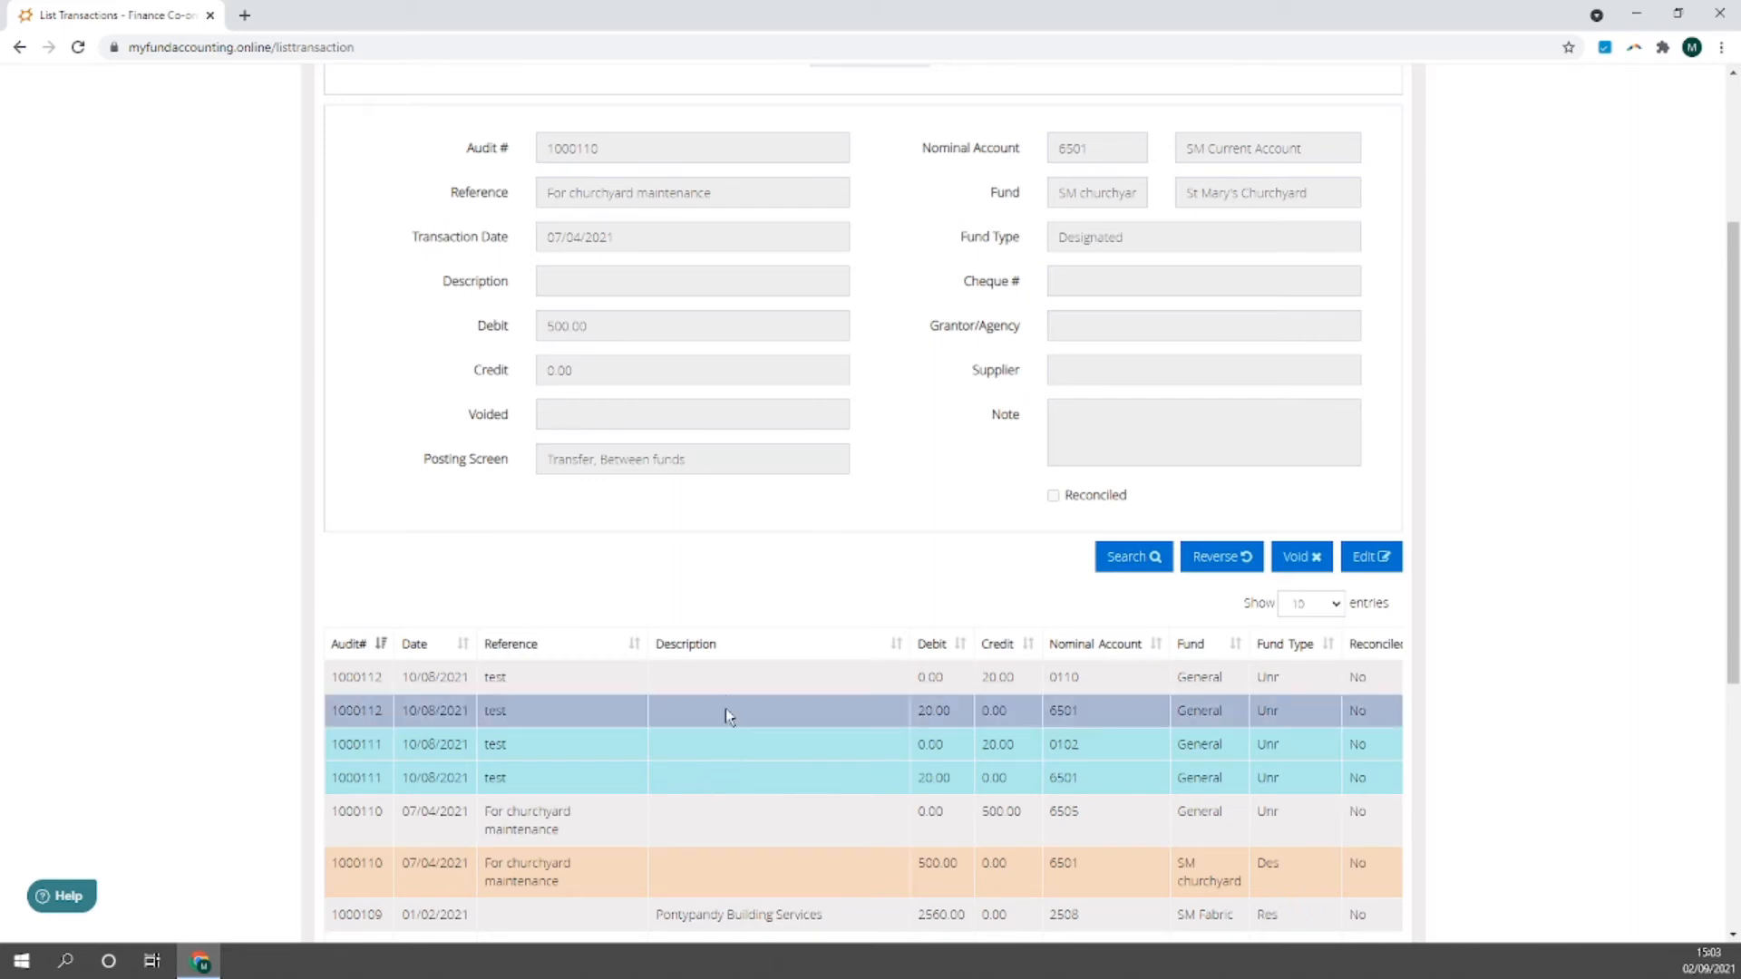
click(727, 680)
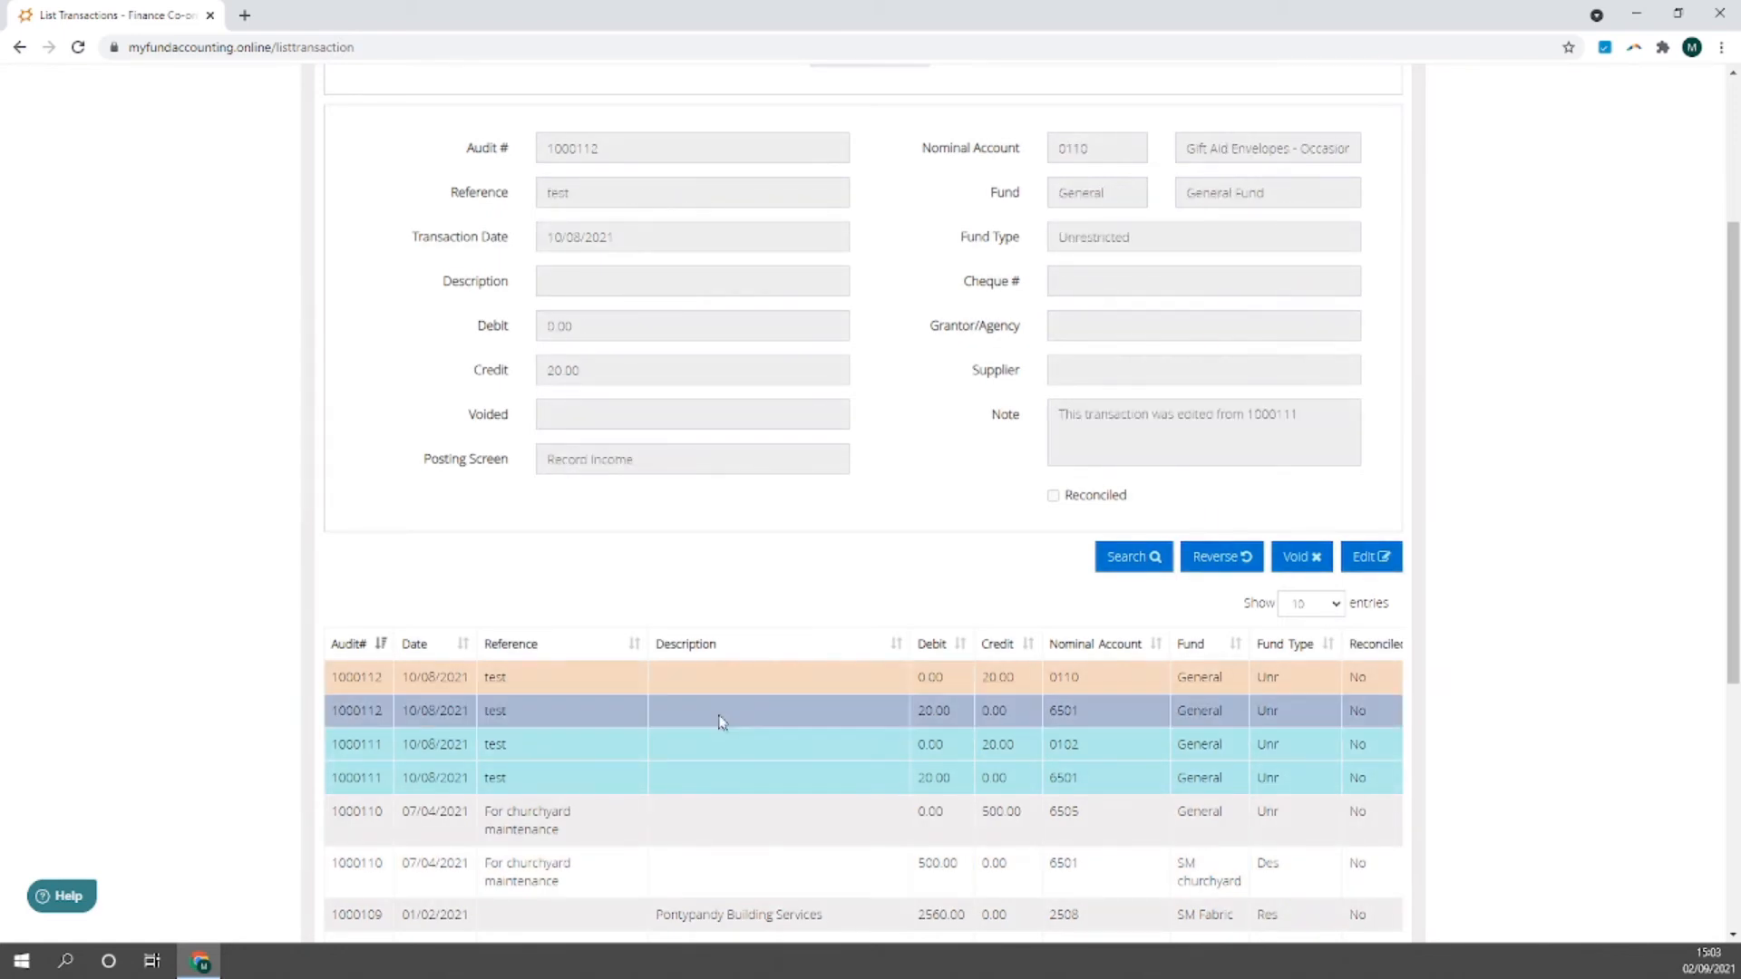
scroll(719, 713, up, 3)
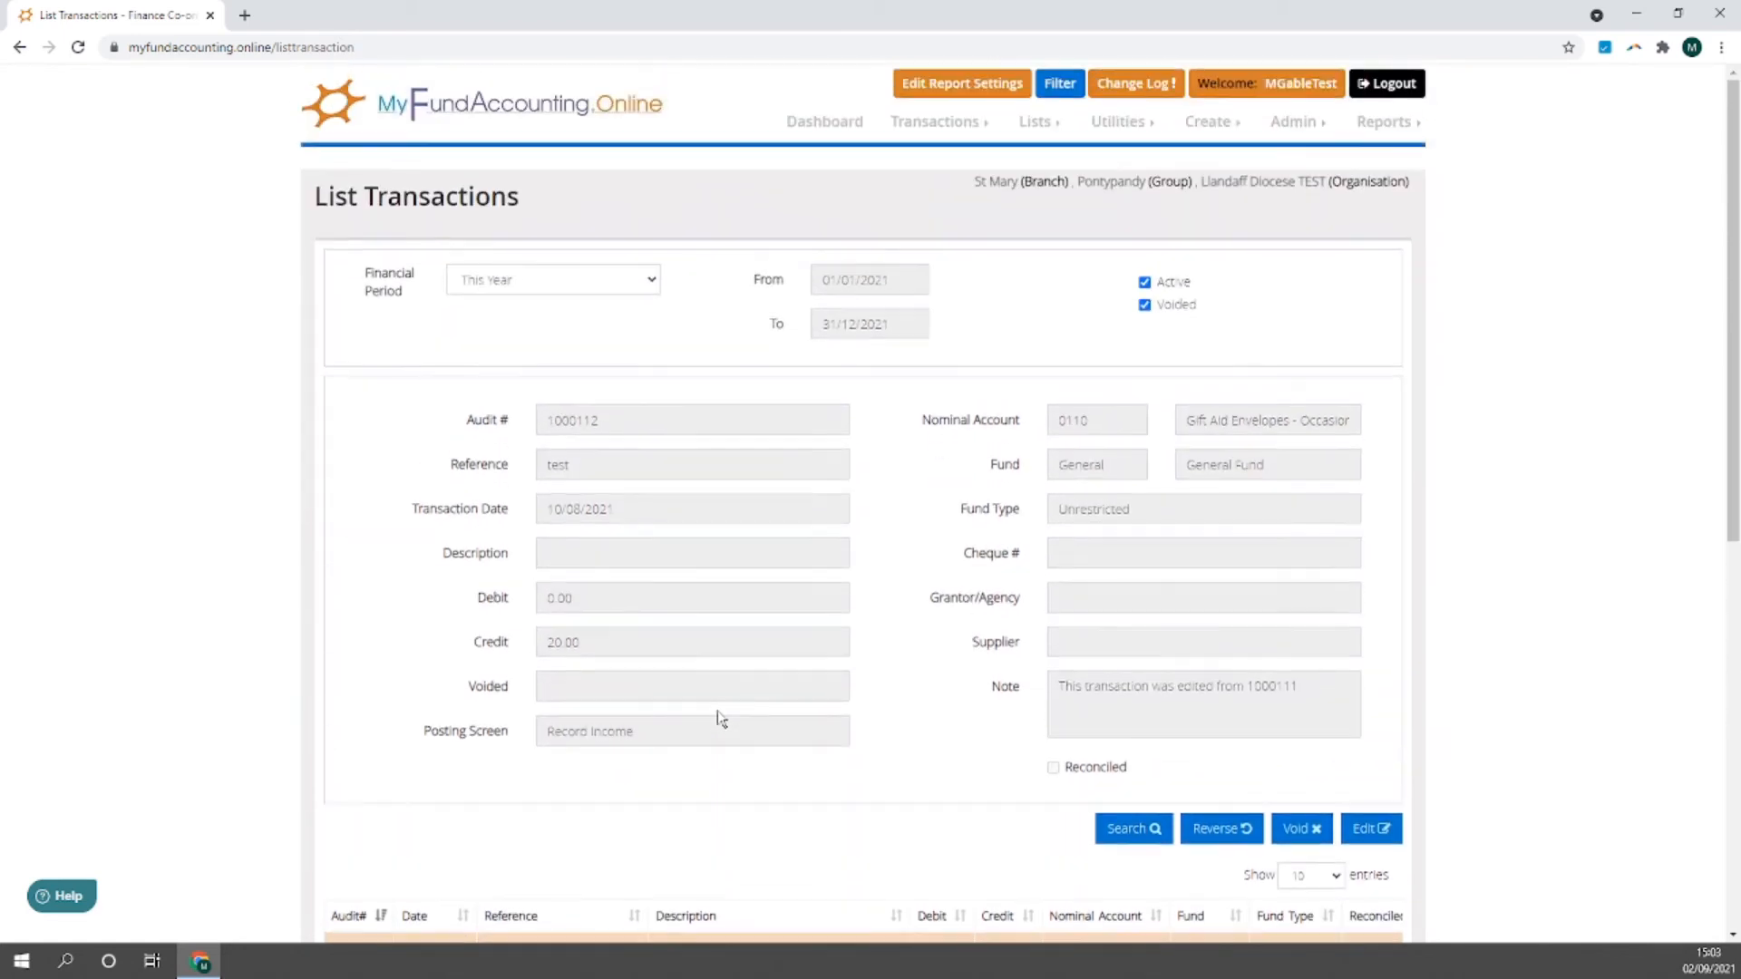
Step: Exclude voided transactions from the list again so only active ones are shown
click(1144, 305)
scroll(914, 655, down, 4)
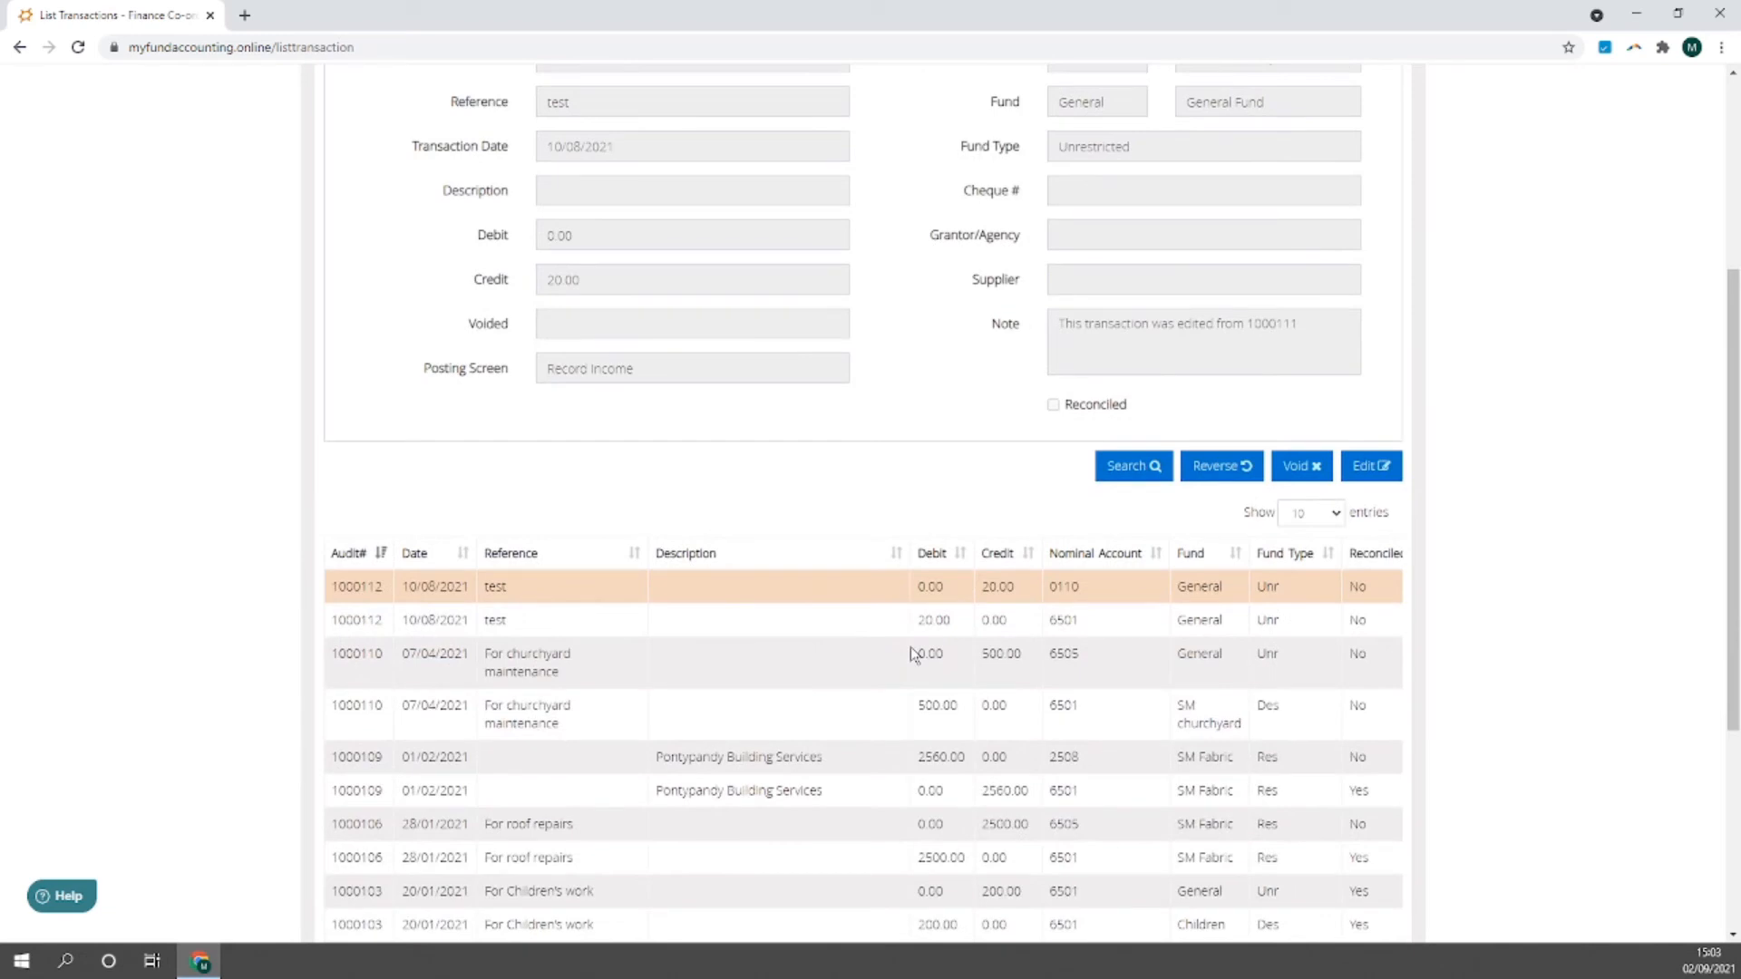
click(856, 624)
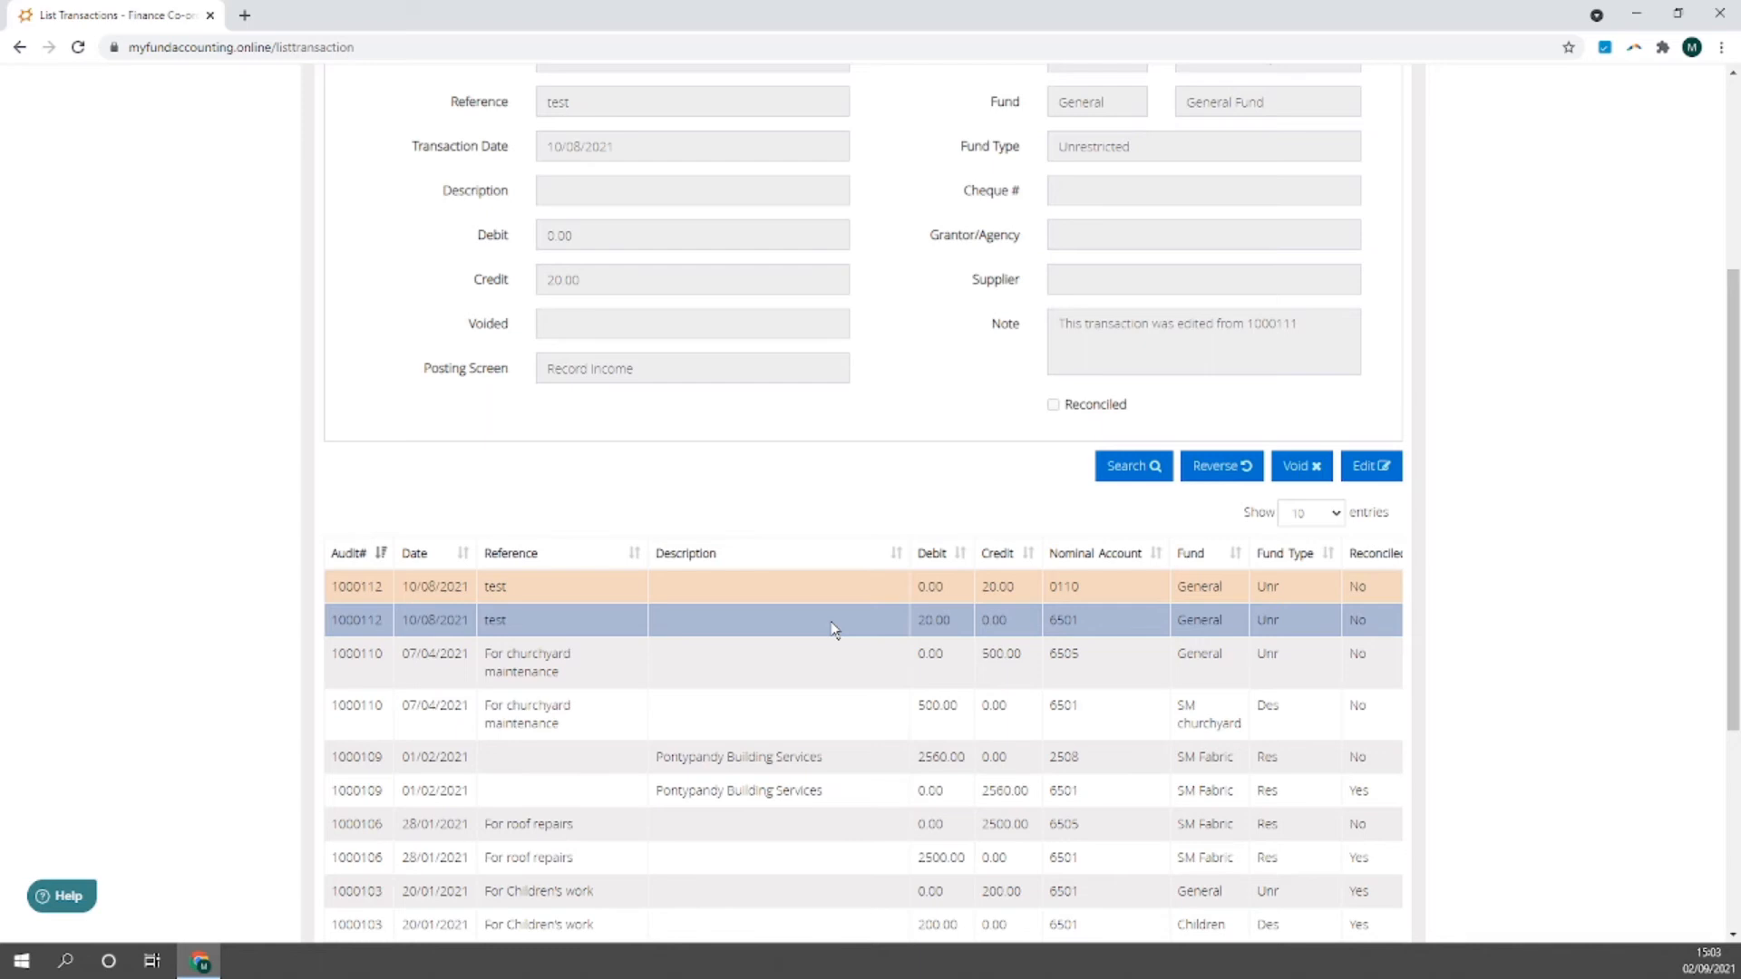
scroll(831, 628, up, 1)
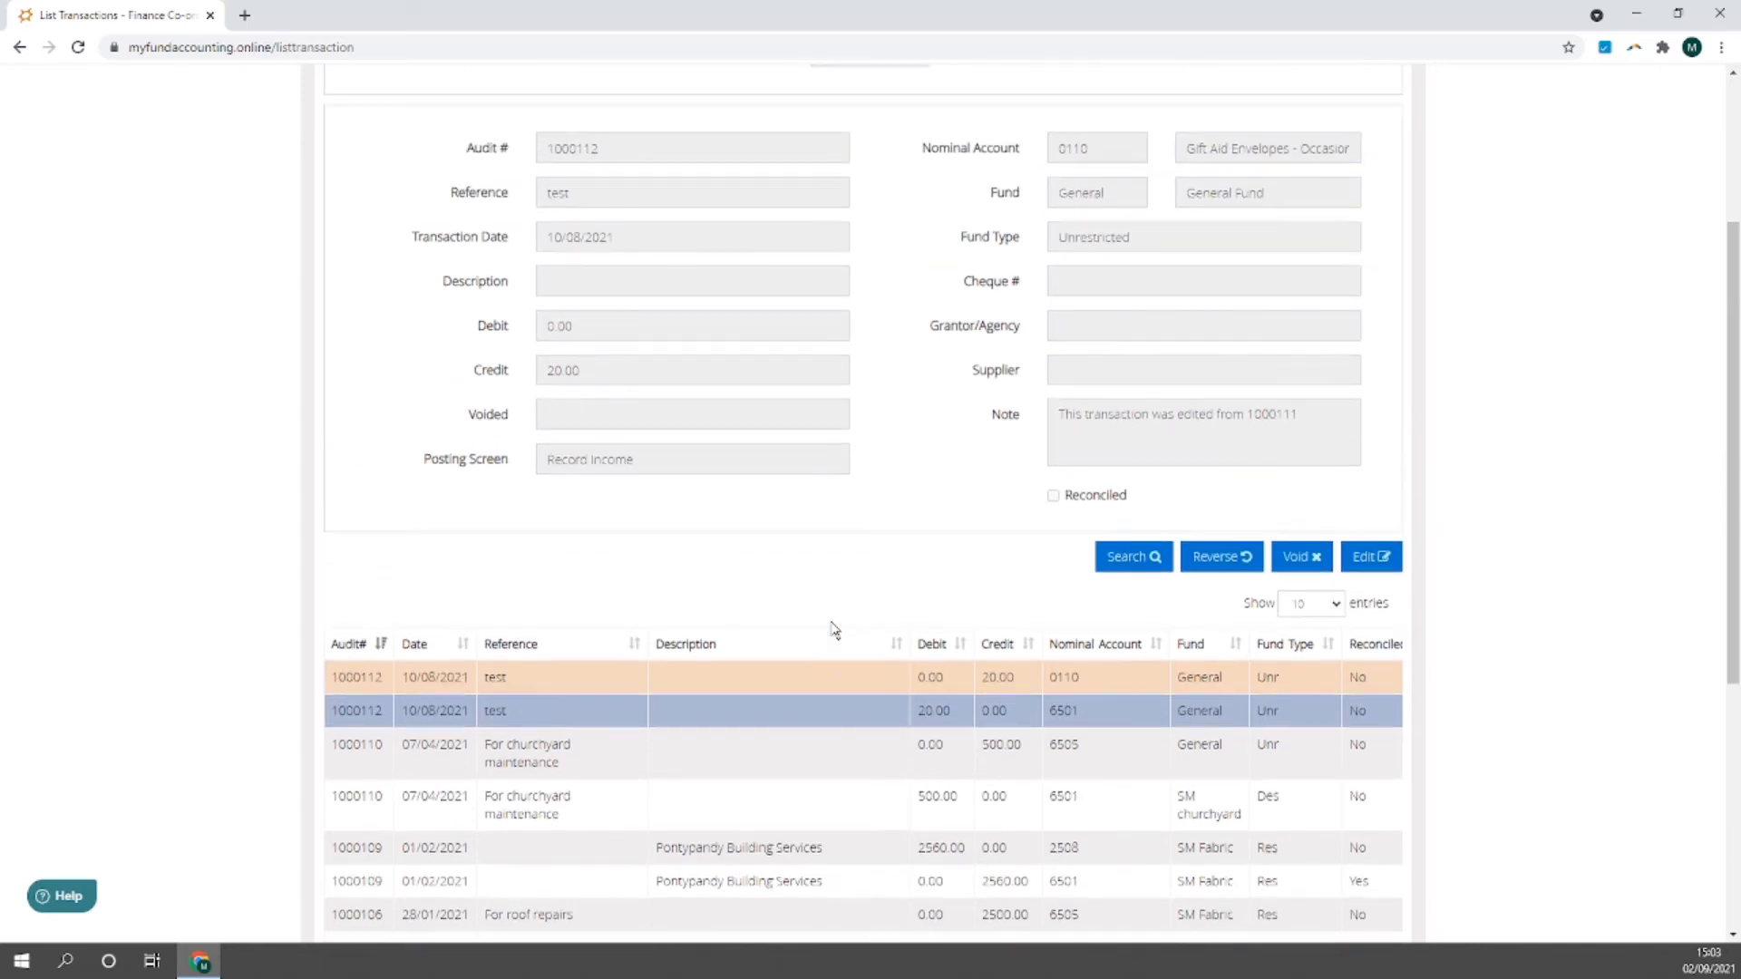
Step: Search the transactions for those in the fund SM Fabric, Res
click(1121, 569)
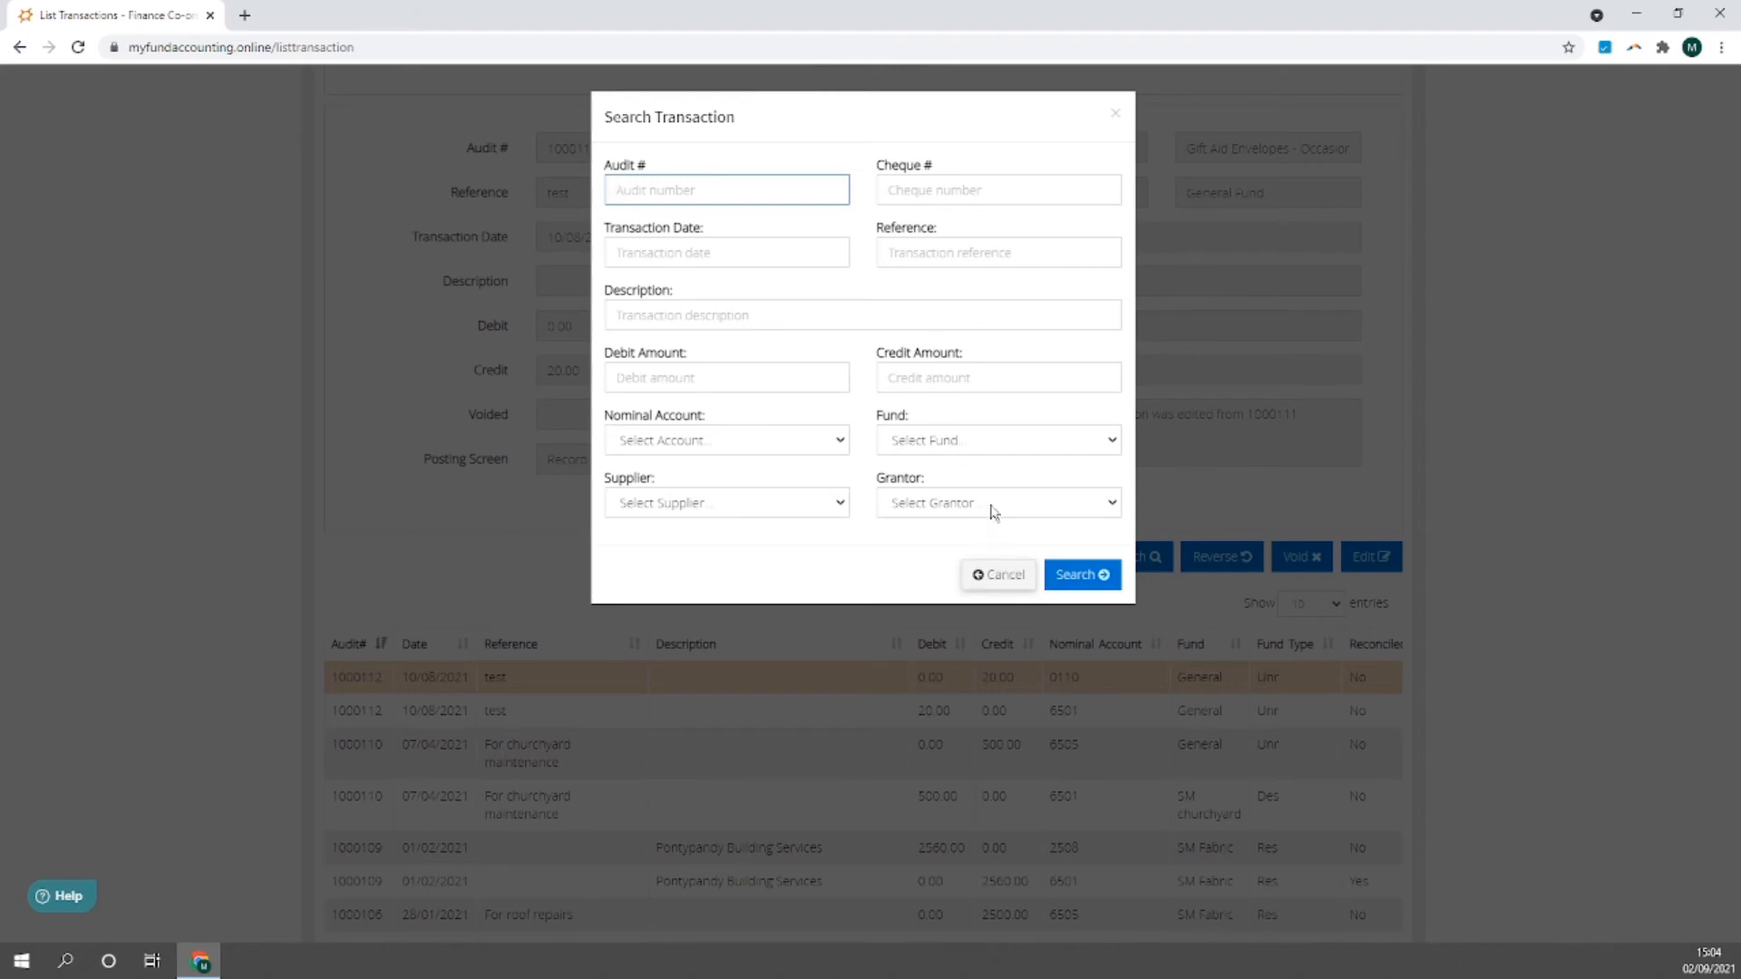
click(988, 450)
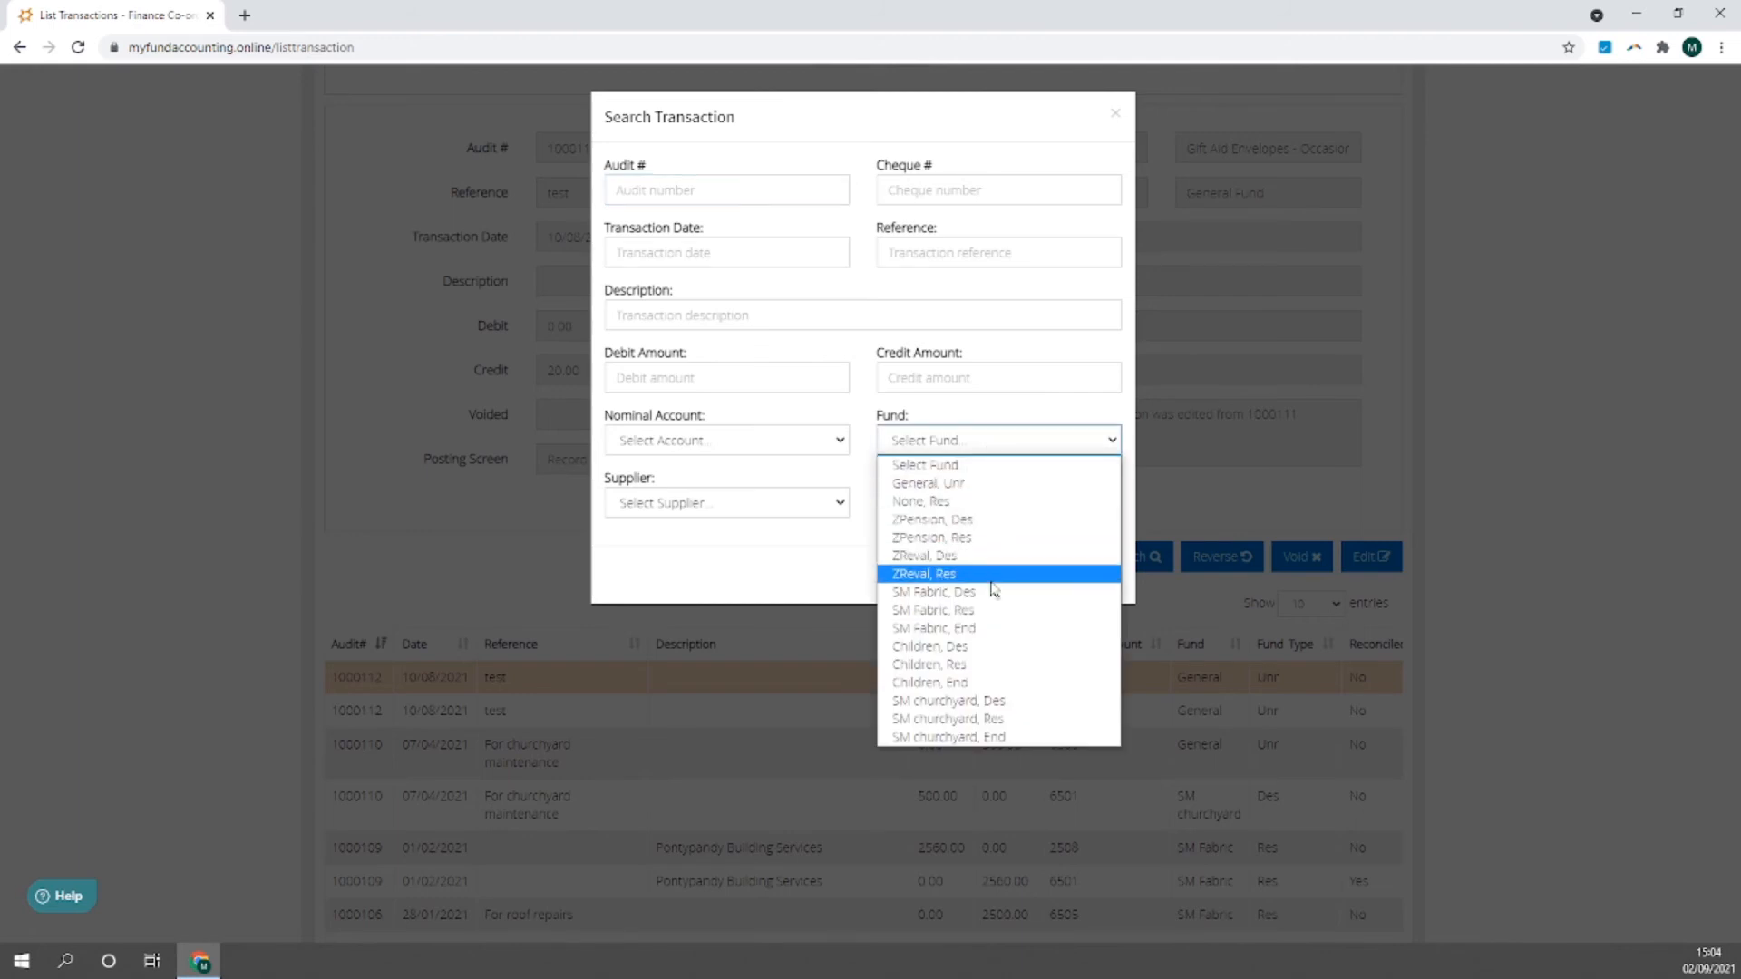
click(997, 613)
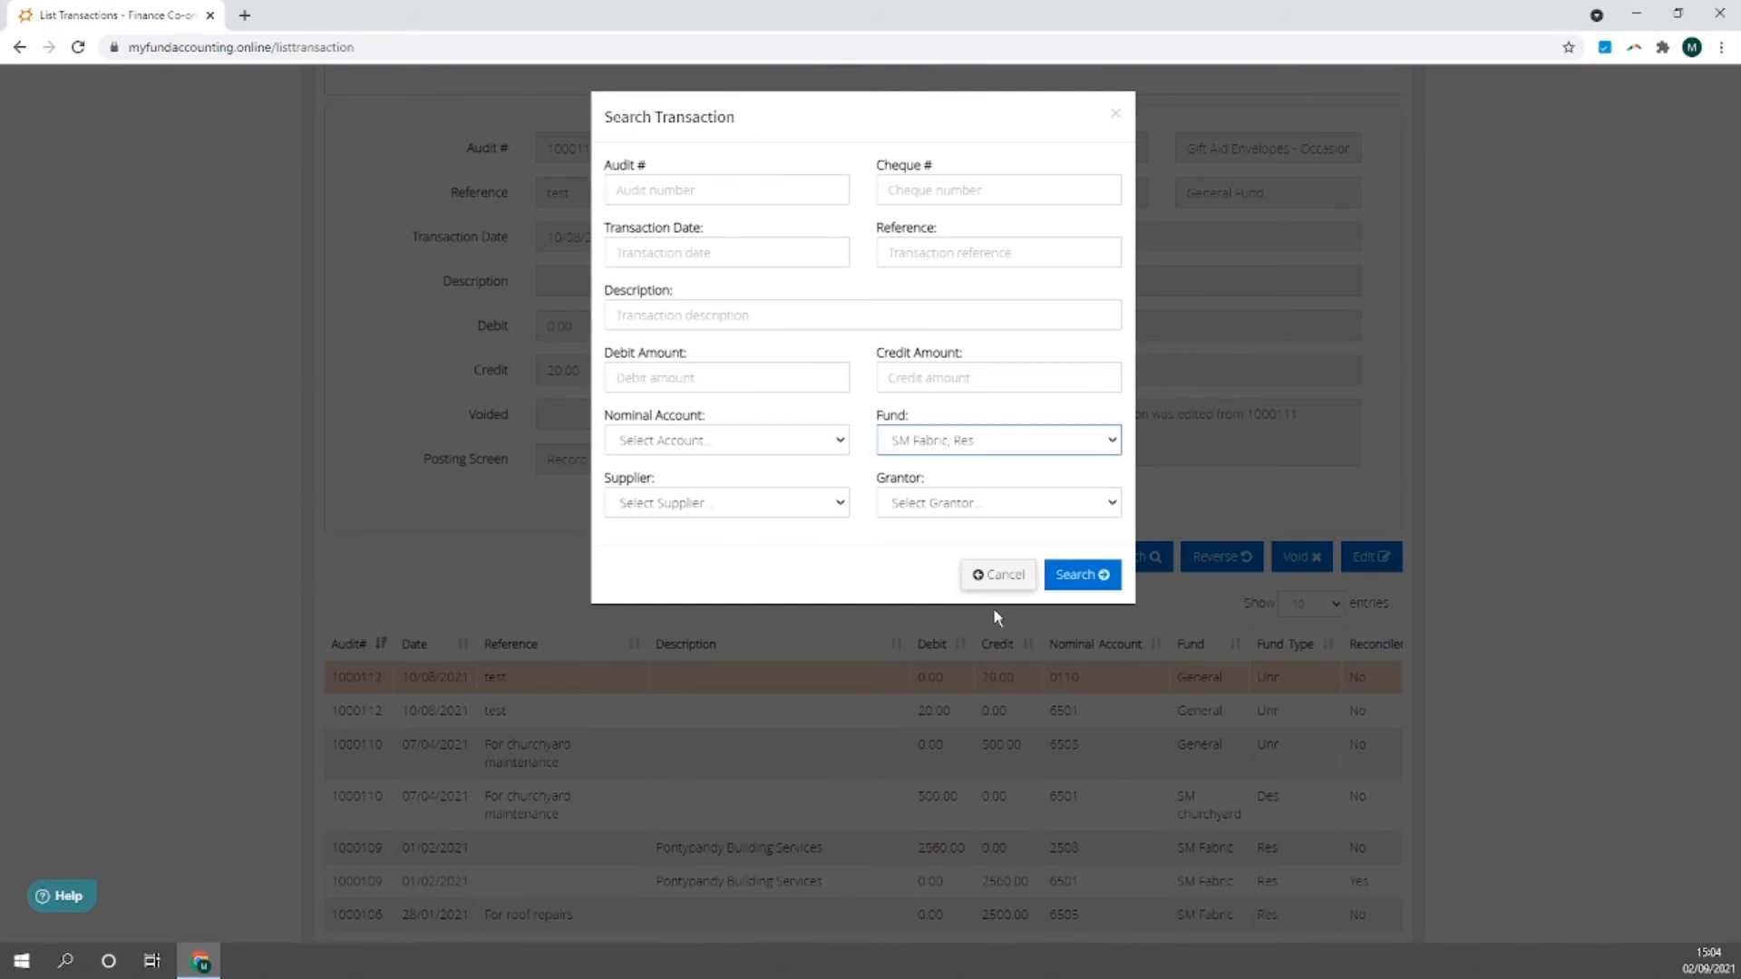
click(1064, 590)
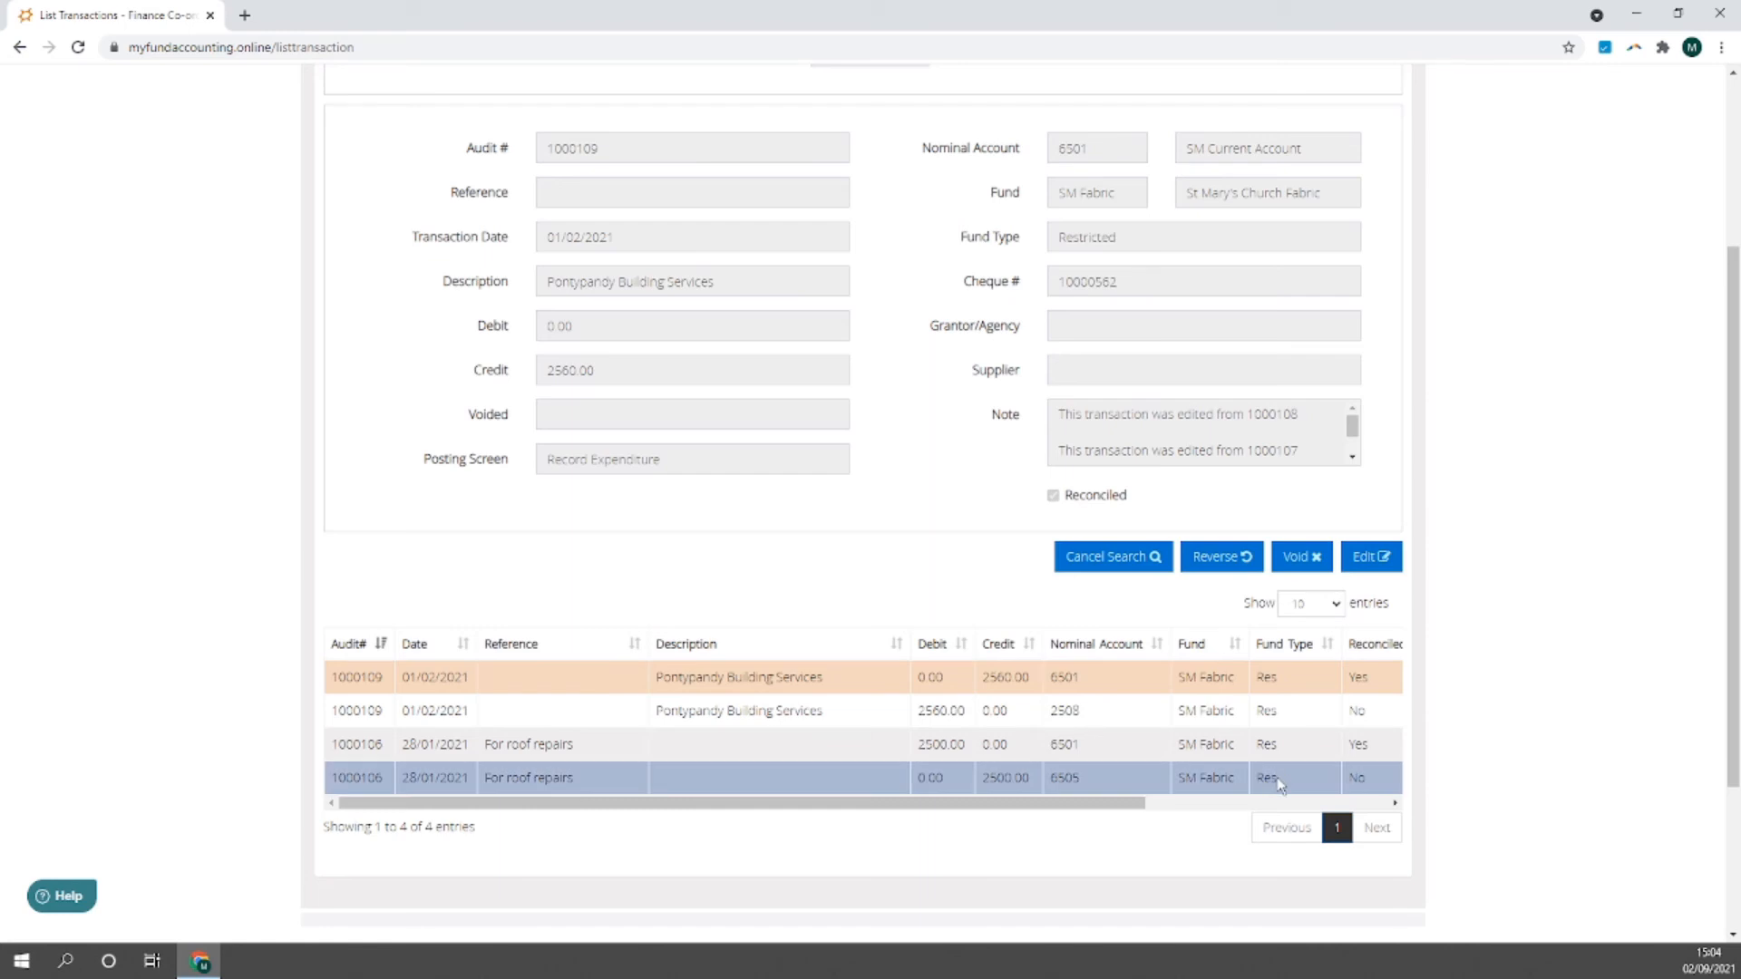
Step: Review the nominal accounts of the SM Fabric search results, then cancel the search to restore the full list
click(581, 776)
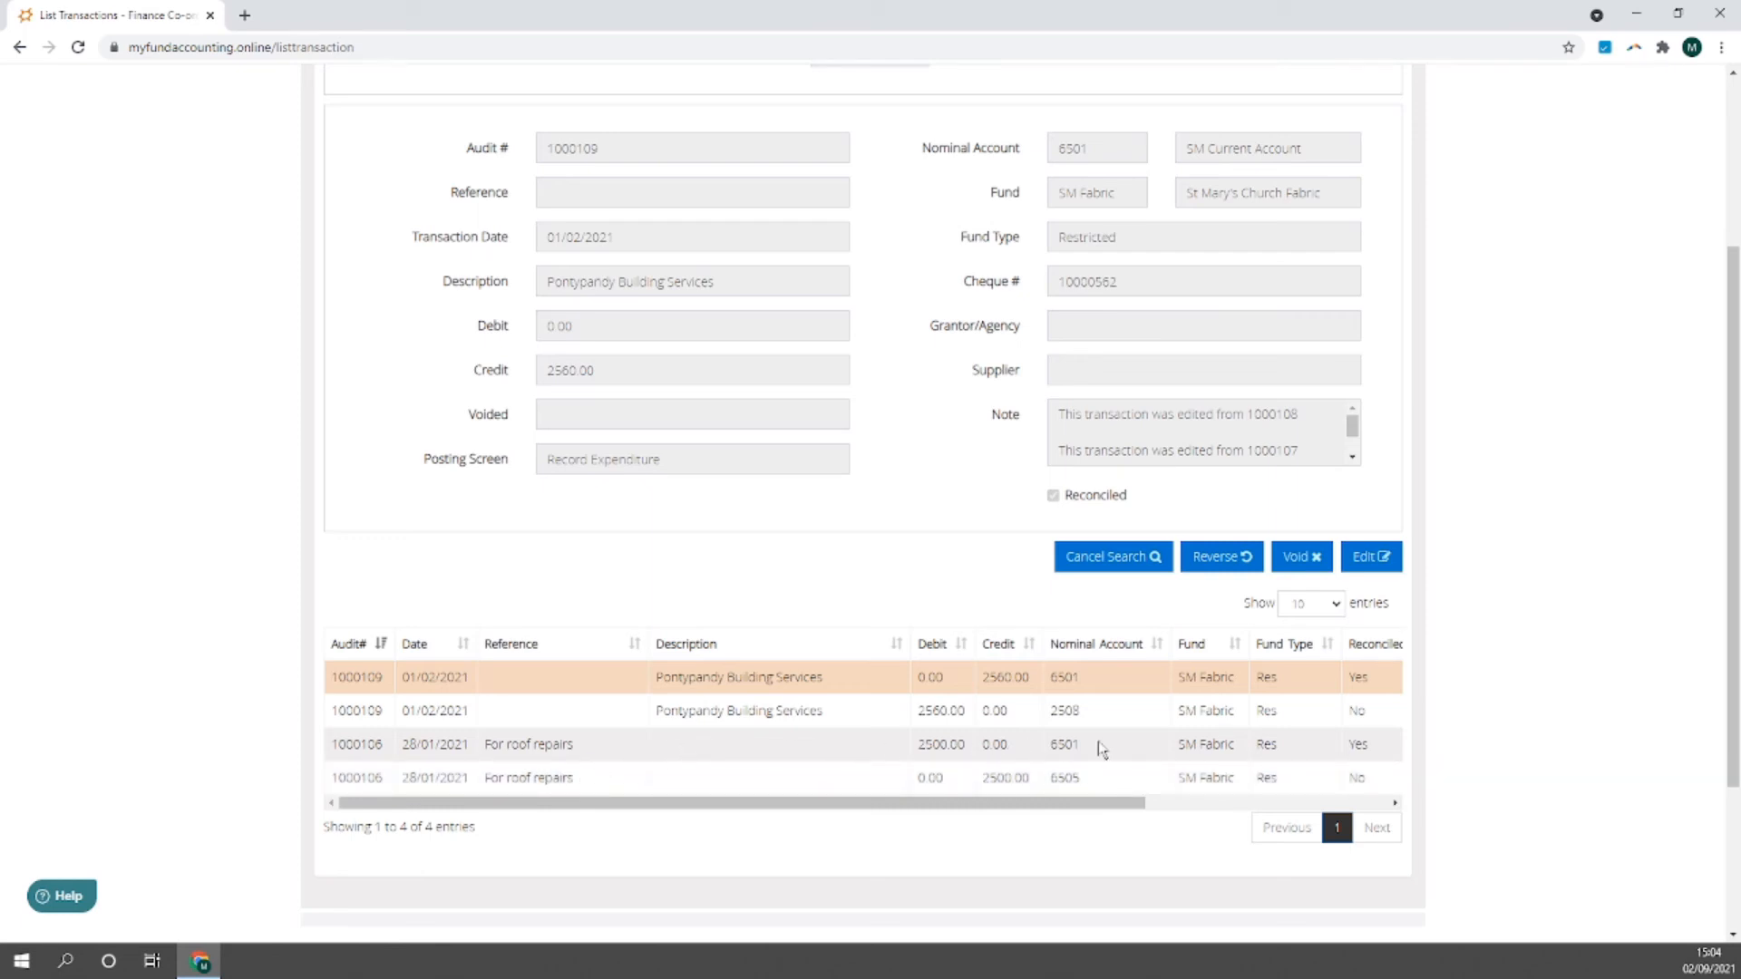
click(1107, 778)
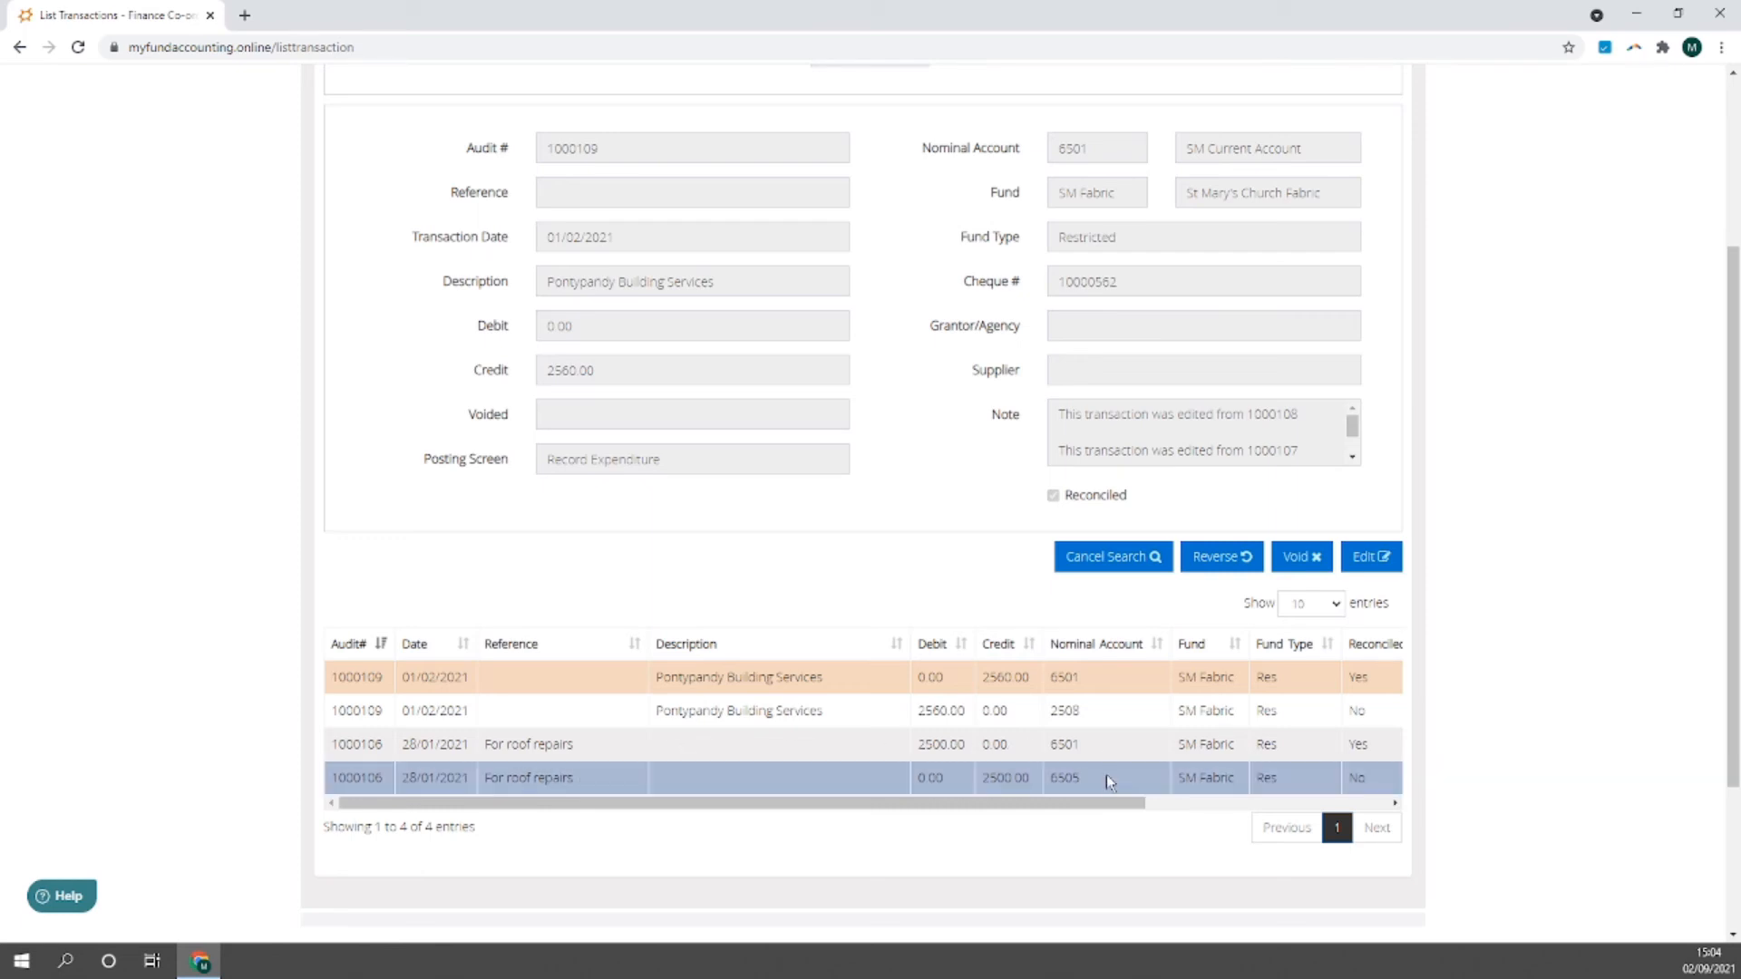
click(1107, 767)
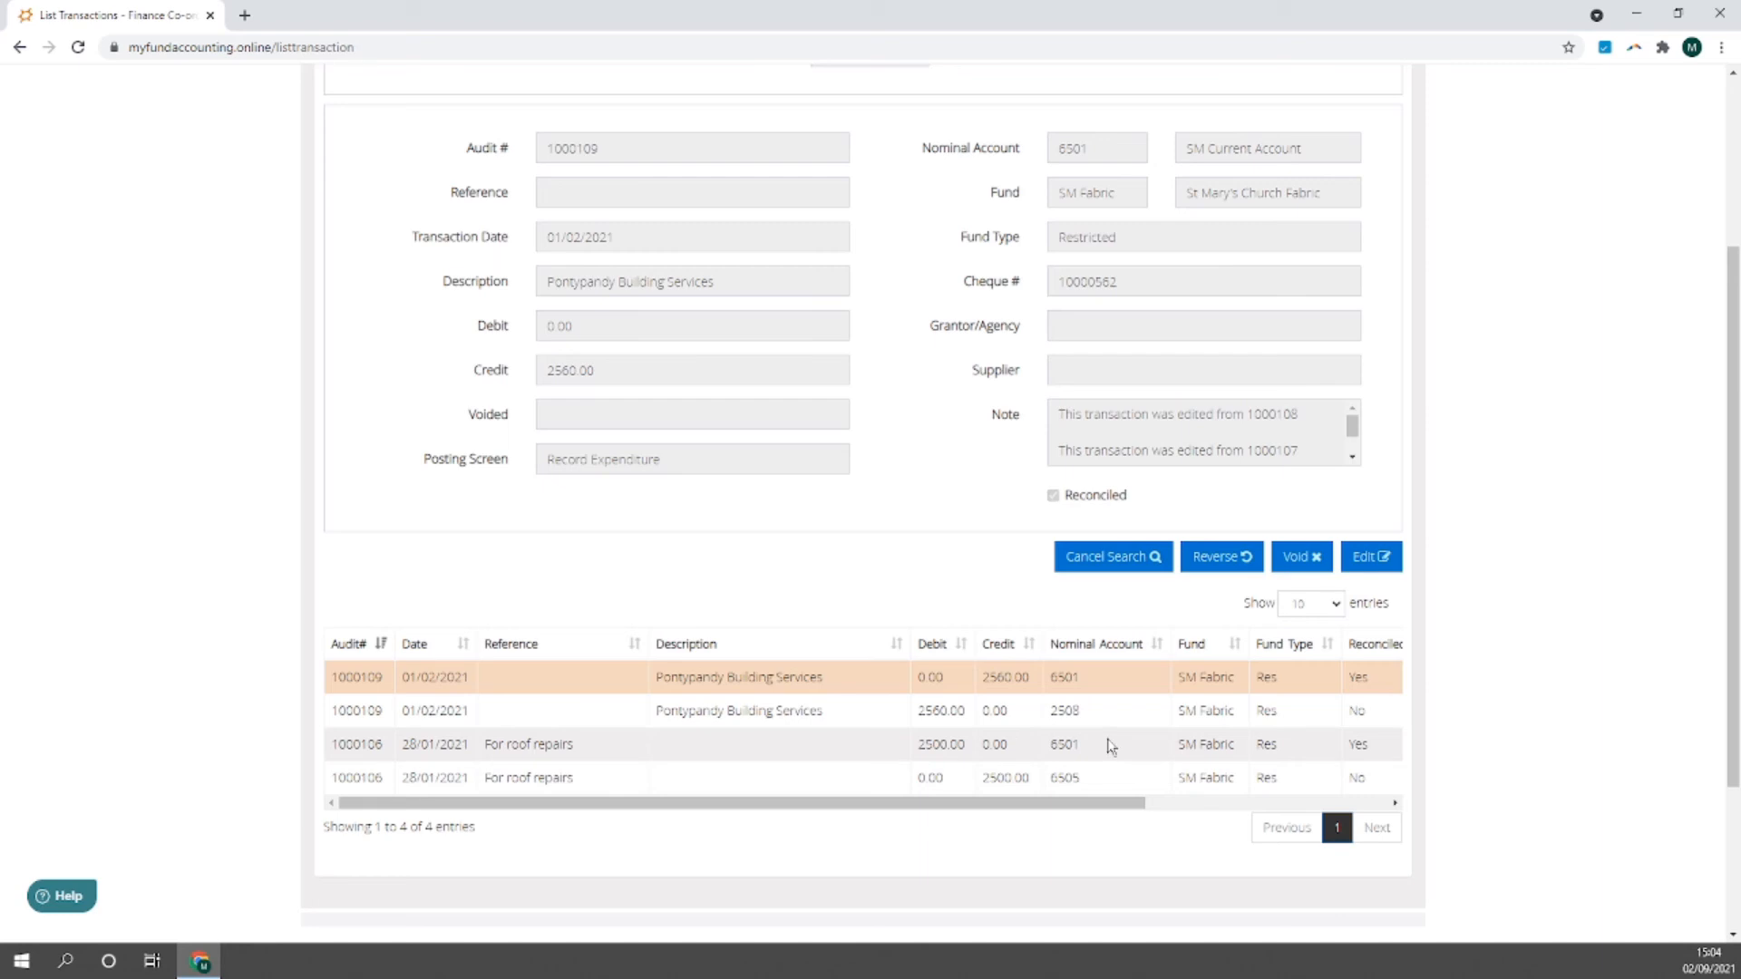
click(1108, 722)
click(1105, 707)
click(1106, 706)
click(1106, 709)
click(1118, 564)
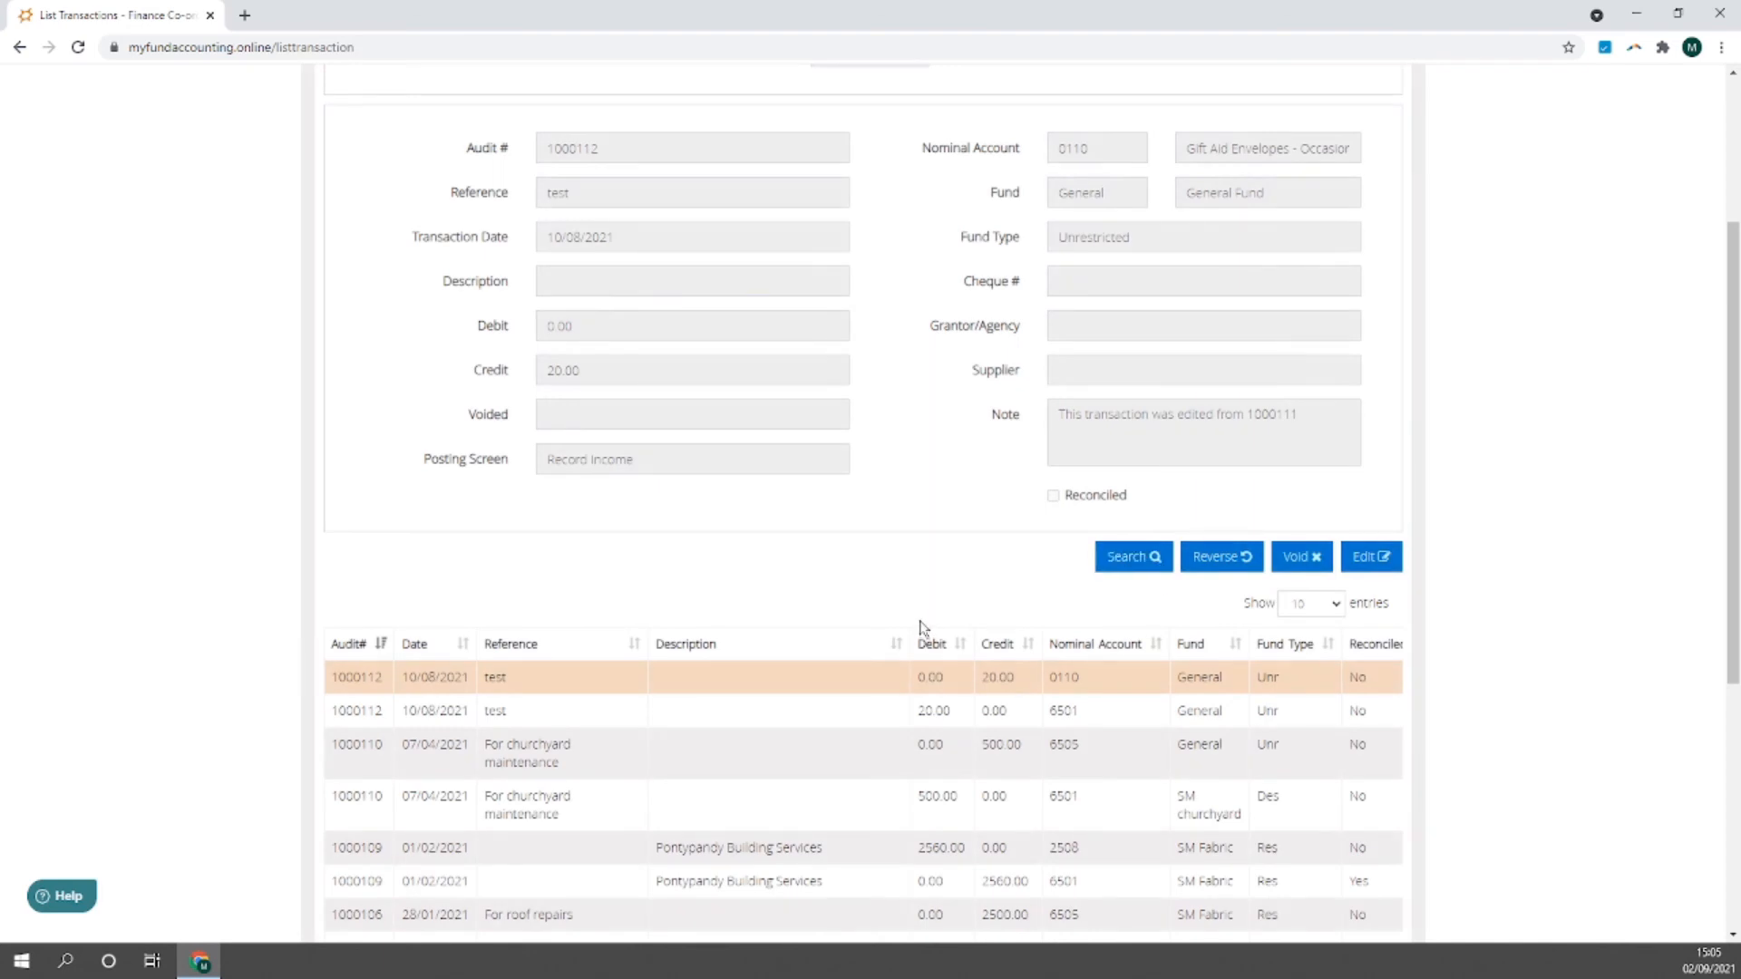
Step: Compare the reconciled status of the test entry with that of the 2560.00 Pontypandy Building Services credit entry
scroll(917, 608, up, 1)
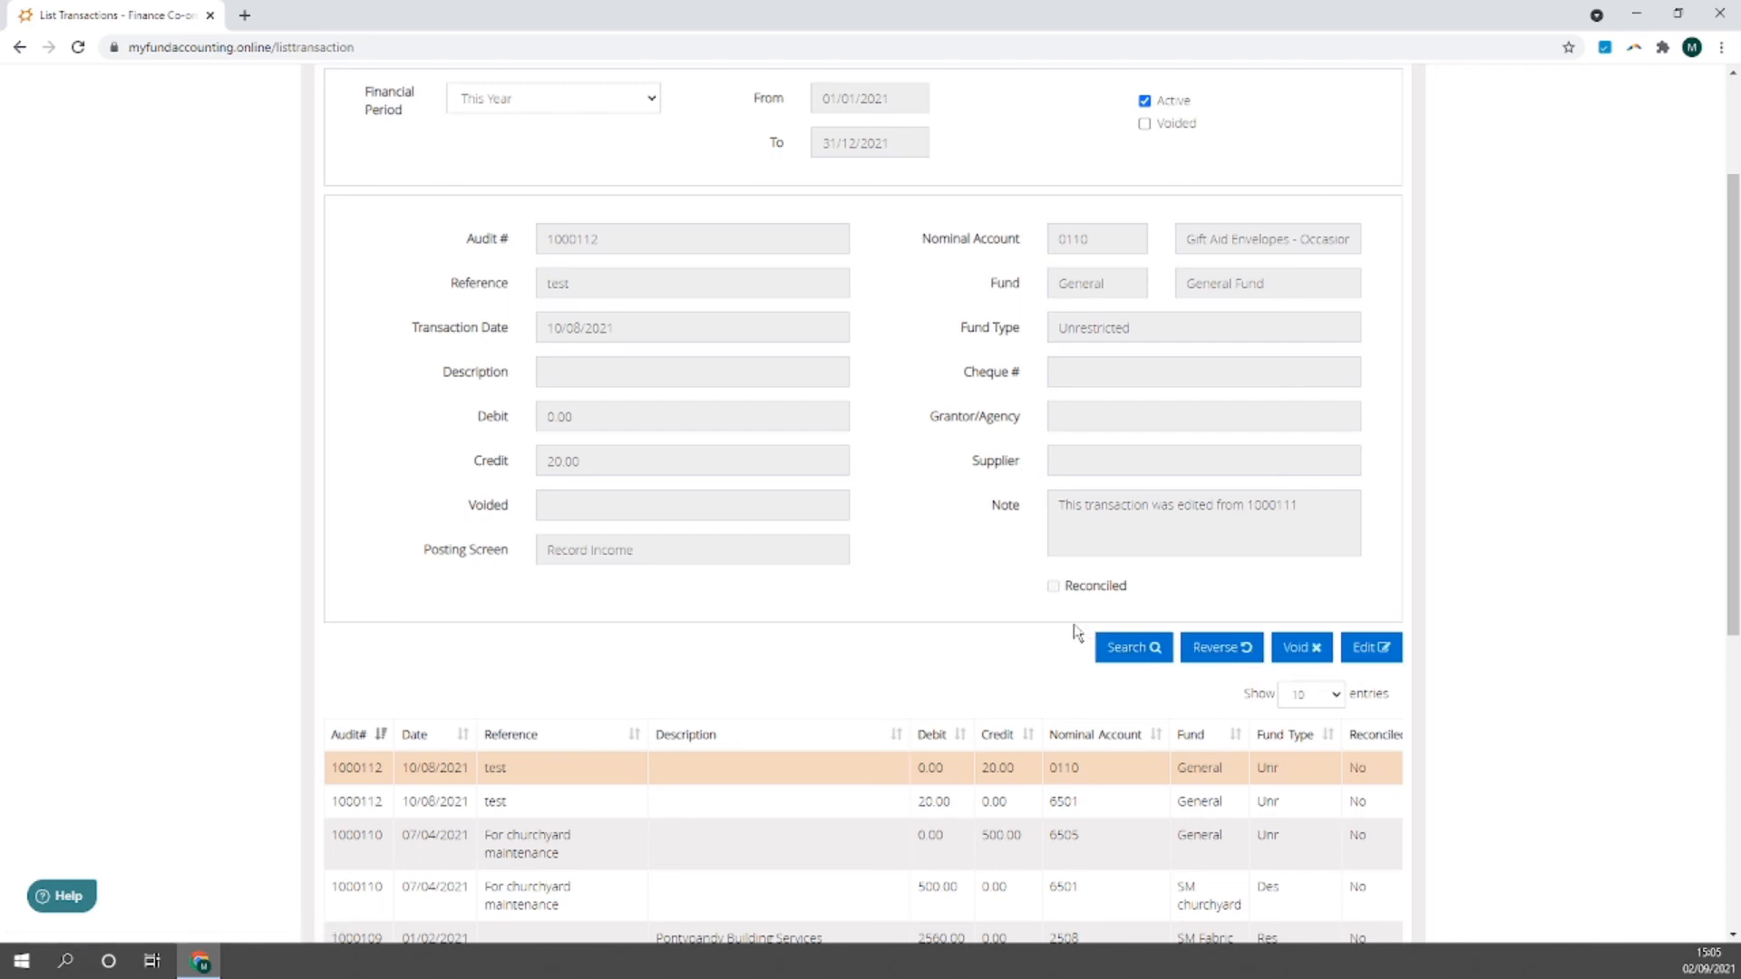
click(1052, 586)
click(1052, 586)
scroll(1049, 632, down, 2)
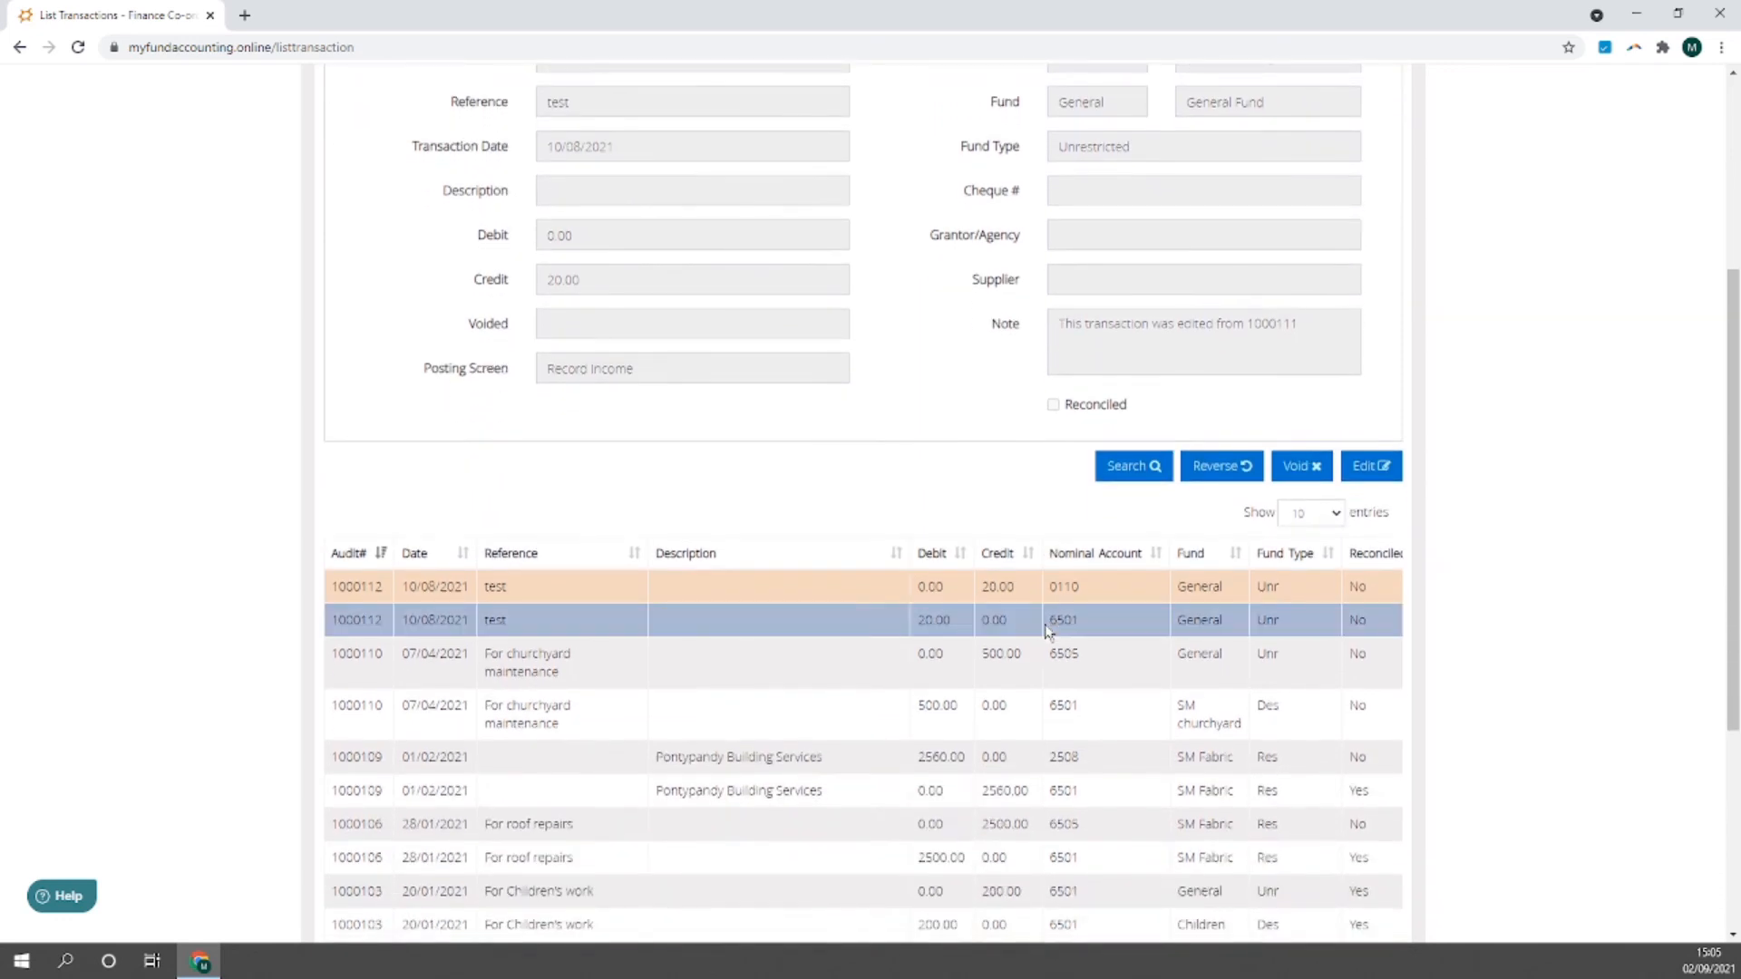
click(1049, 797)
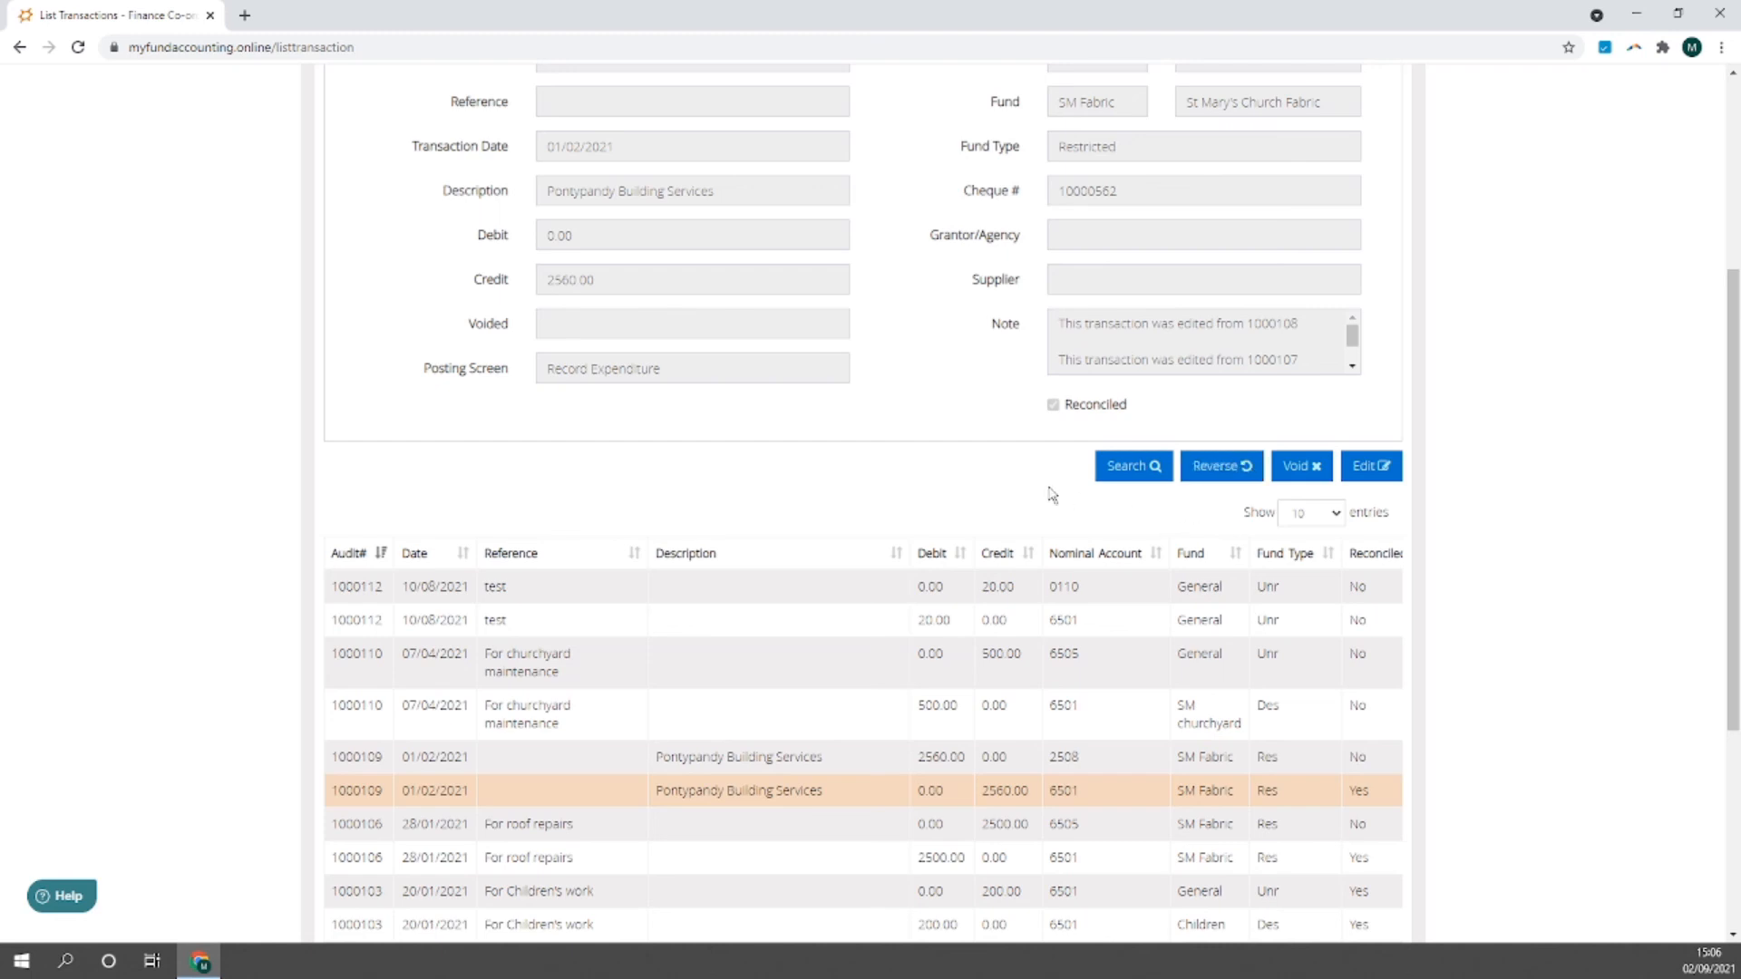
scroll(1050, 494, up, 3)
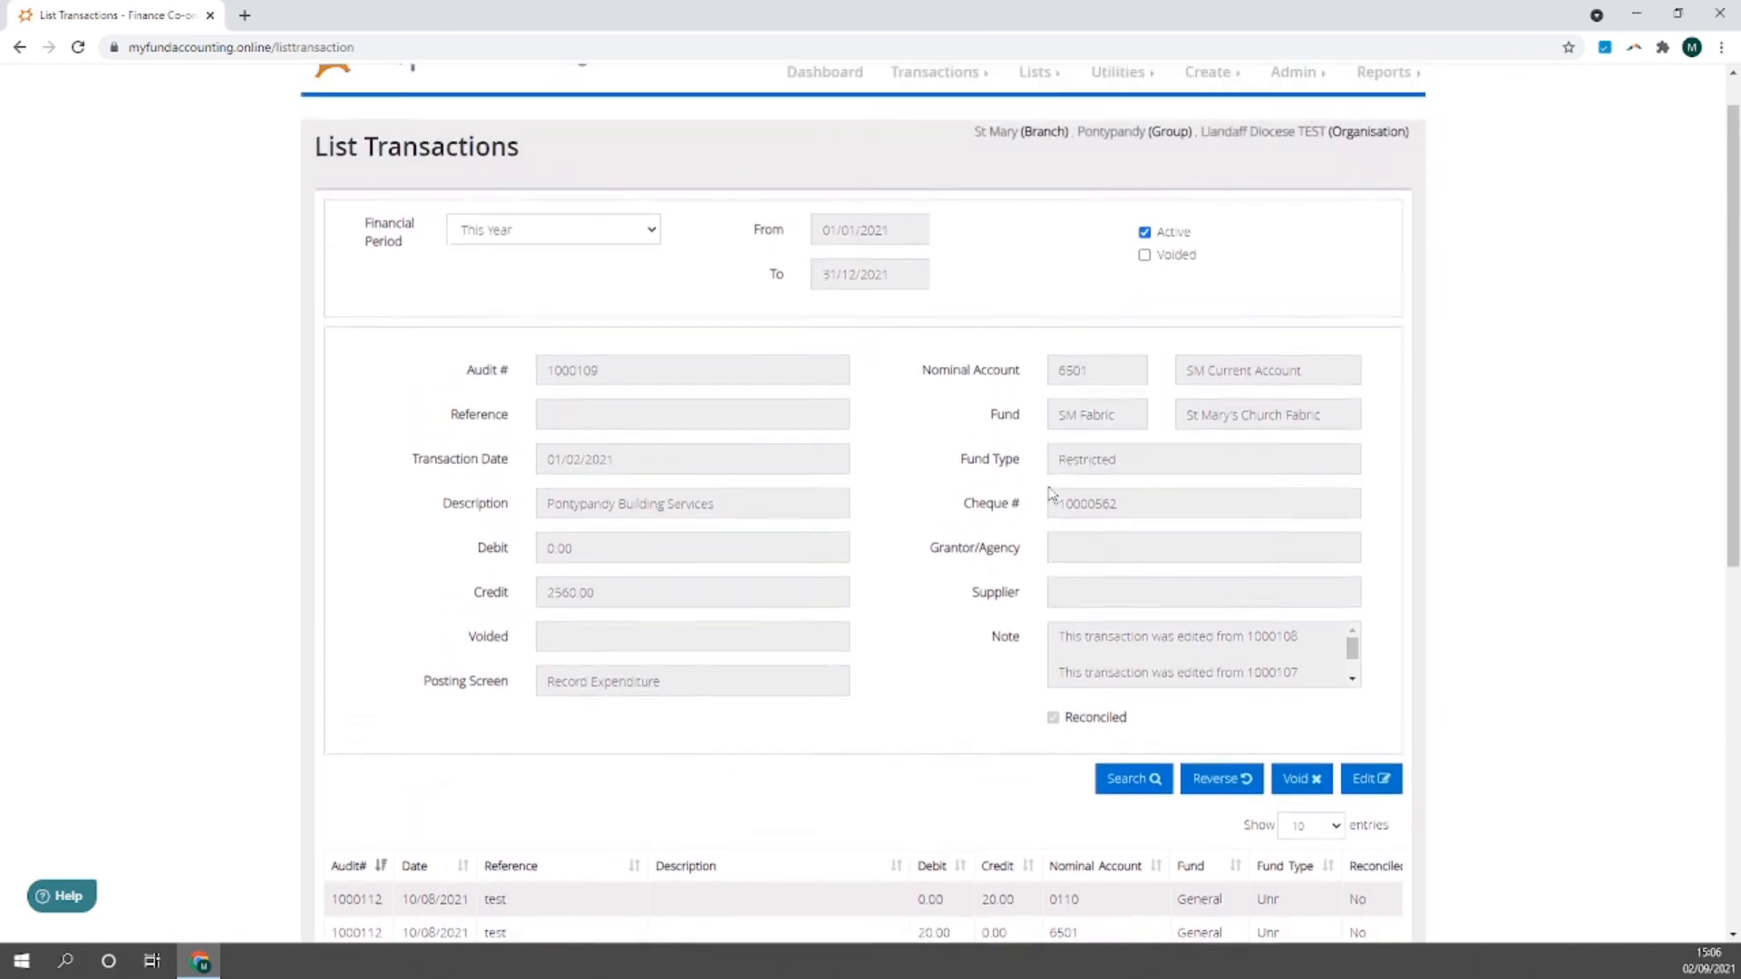
scroll(1050, 494, up, 1)
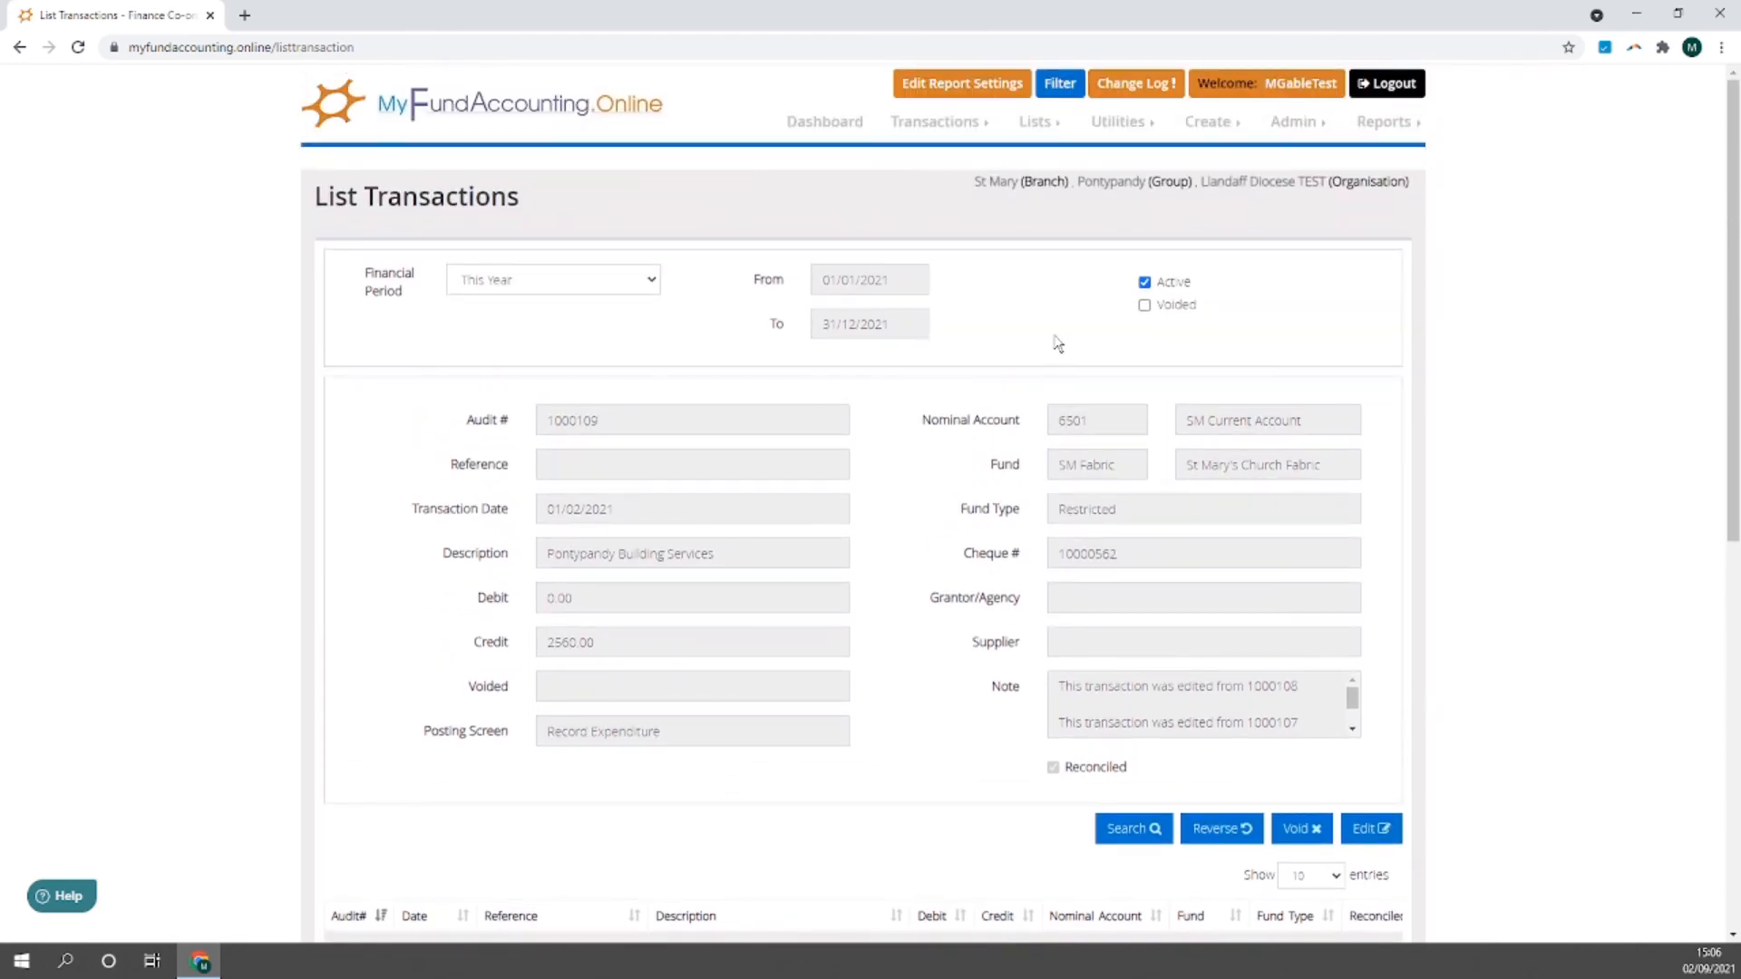